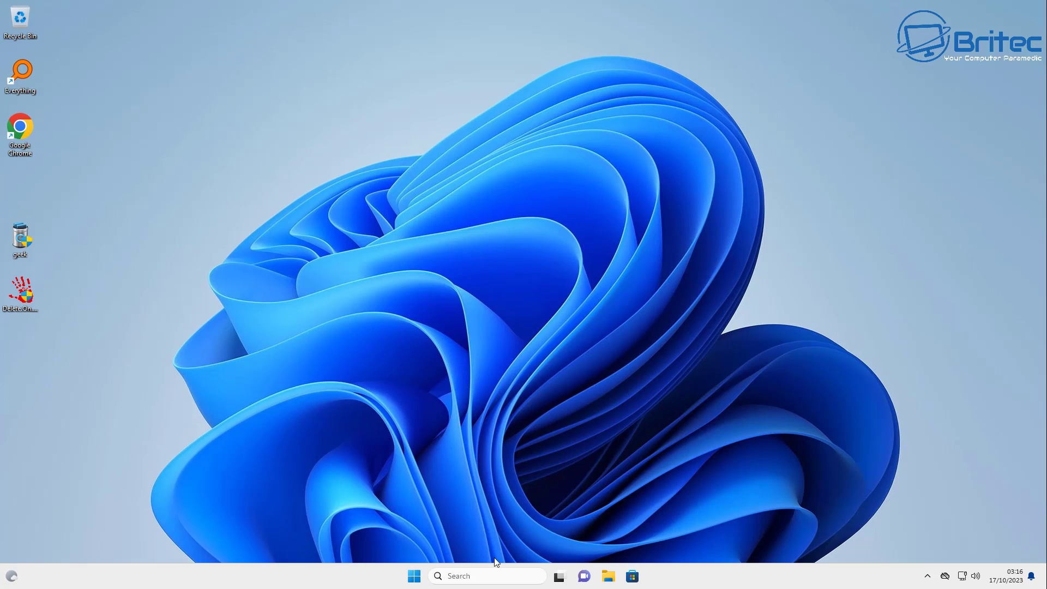
Step: In File Explorer's Folder Options, show hidden files, folders and drives and stop hiding extensions for known file types
click(608, 576)
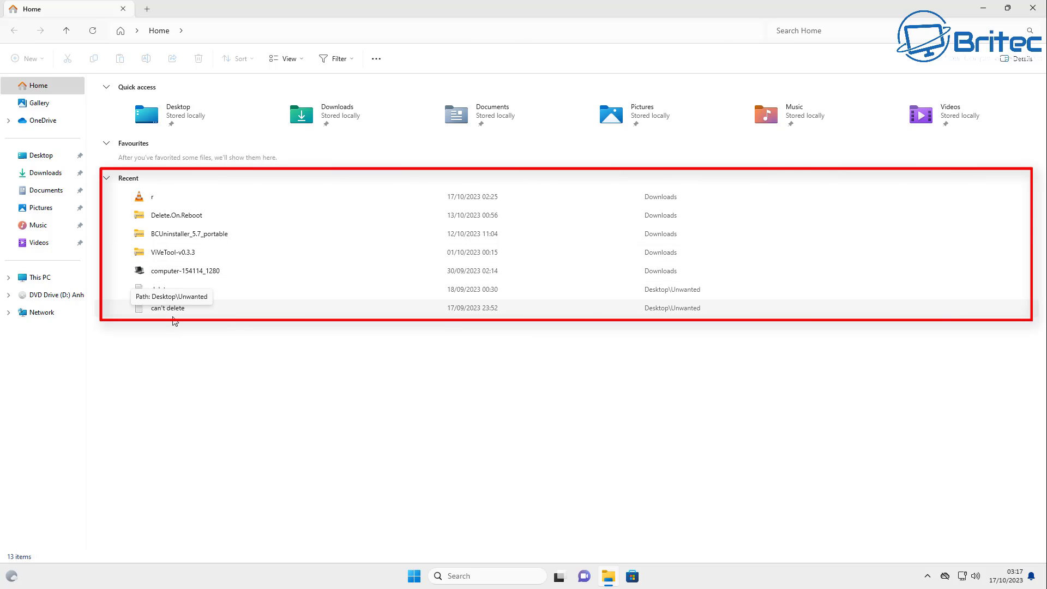
click(378, 61)
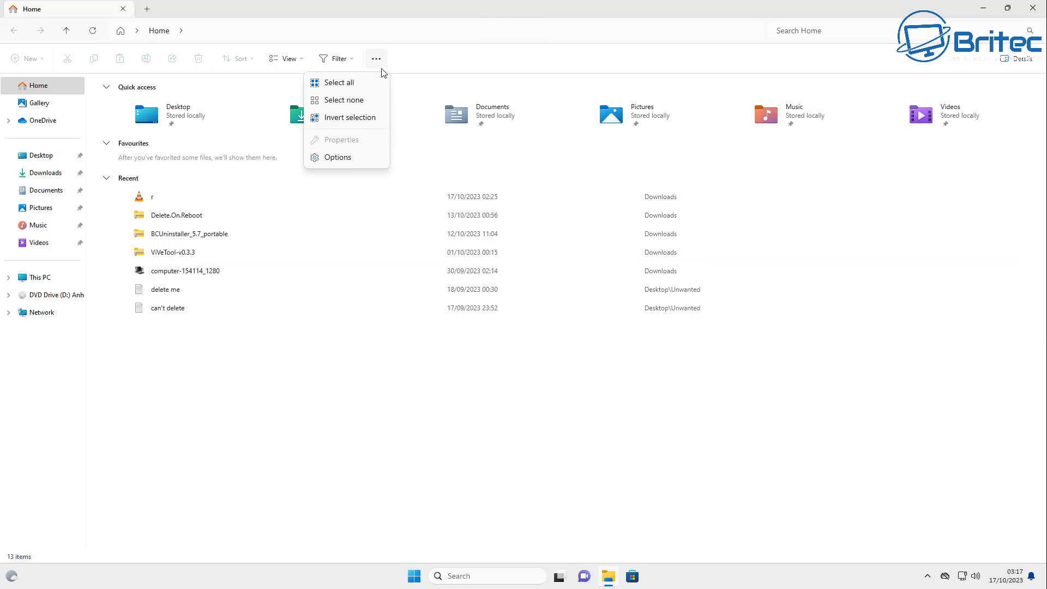
click(337, 159)
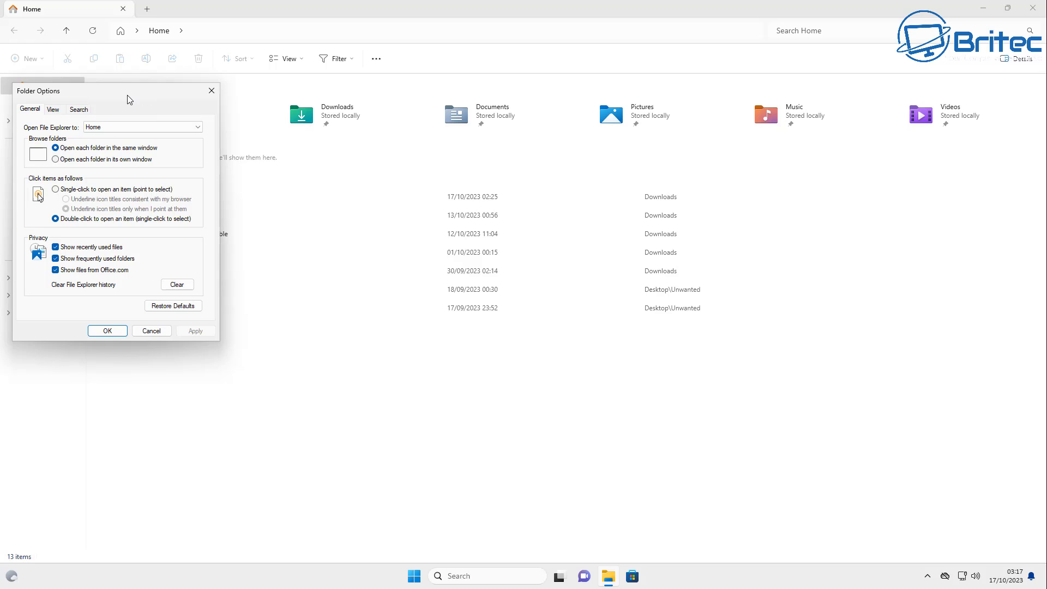
drag(129, 99, 223, 150)
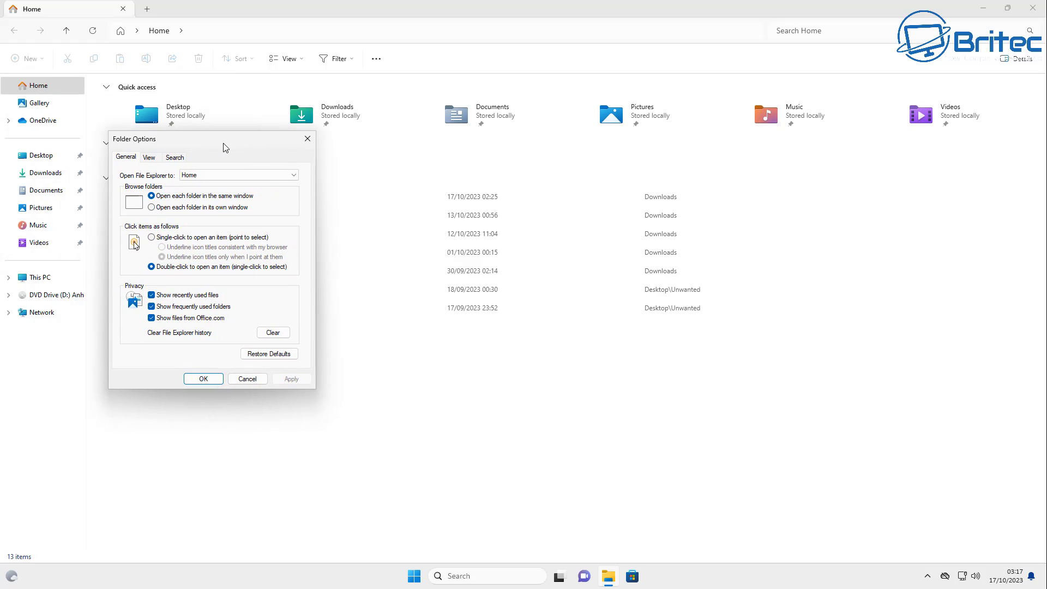
click(147, 160)
click(147, 312)
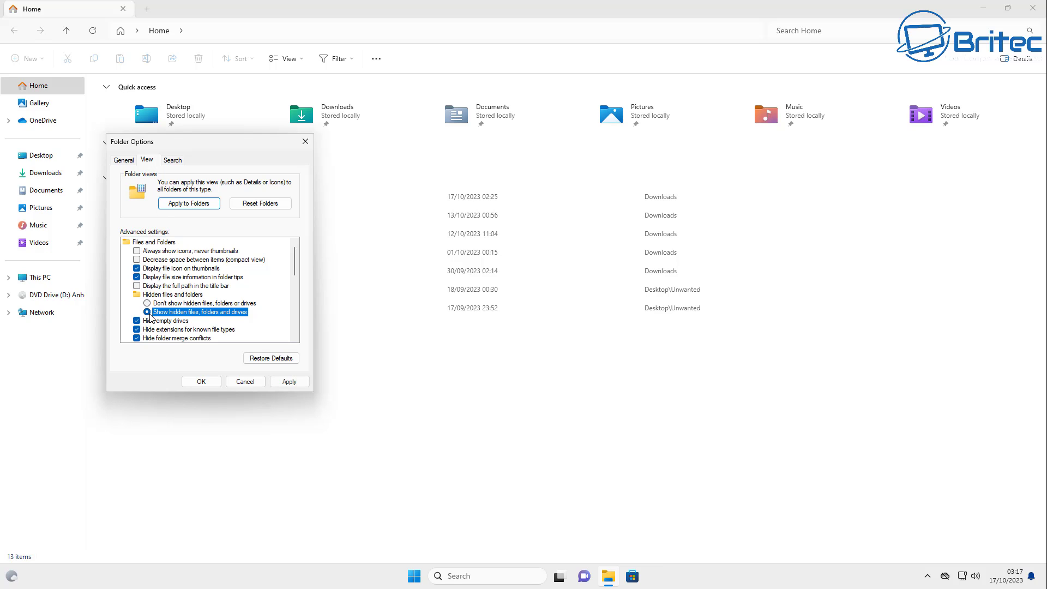
click(137, 330)
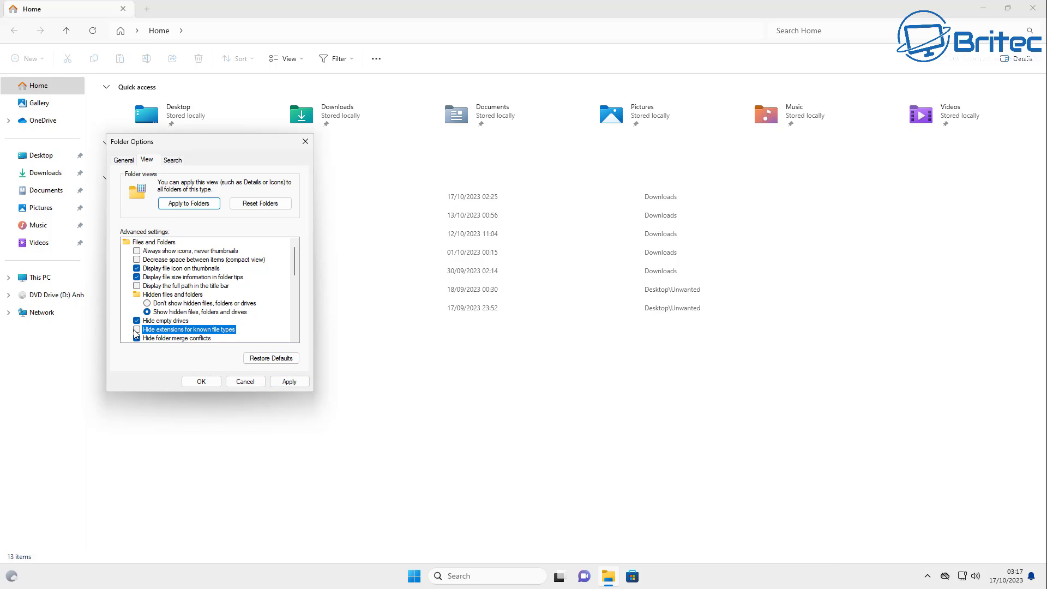
click(201, 381)
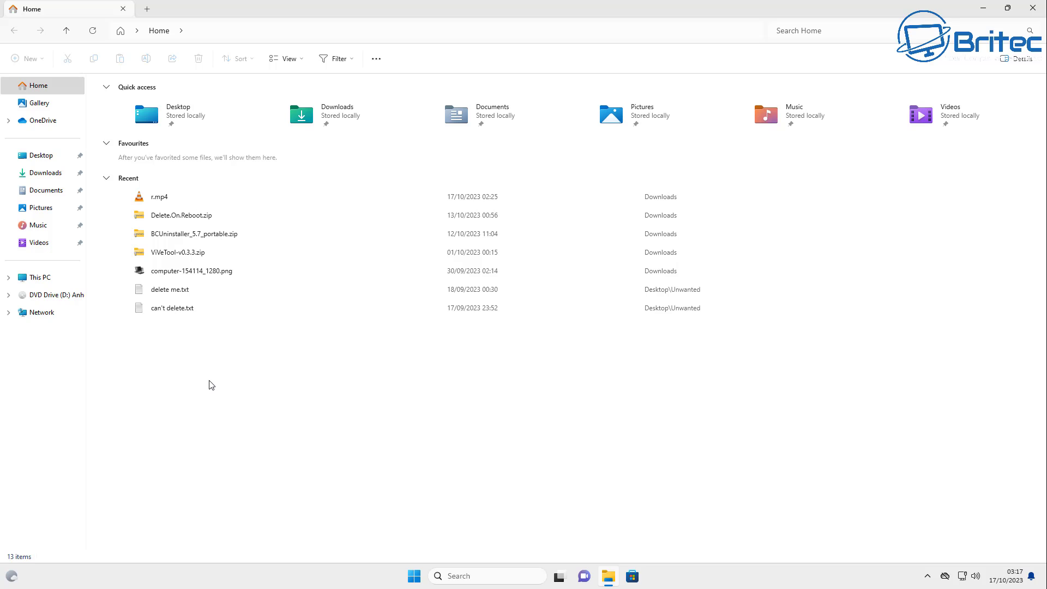
Step: Open the AppData folder inside the current user's profile folder under Users on Local Disk (C:)
click(66, 280)
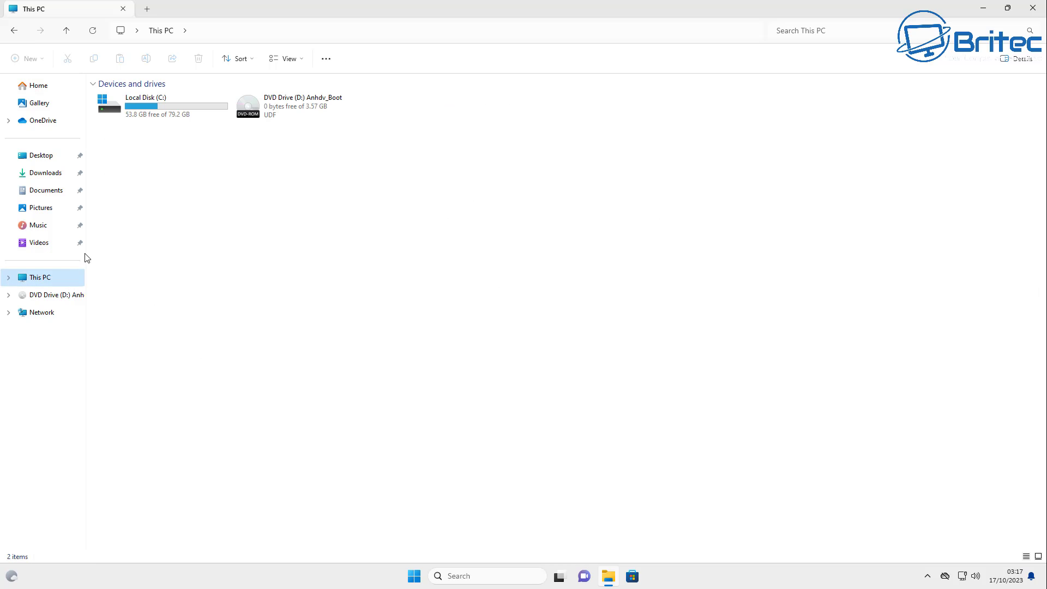
double_click(129, 110)
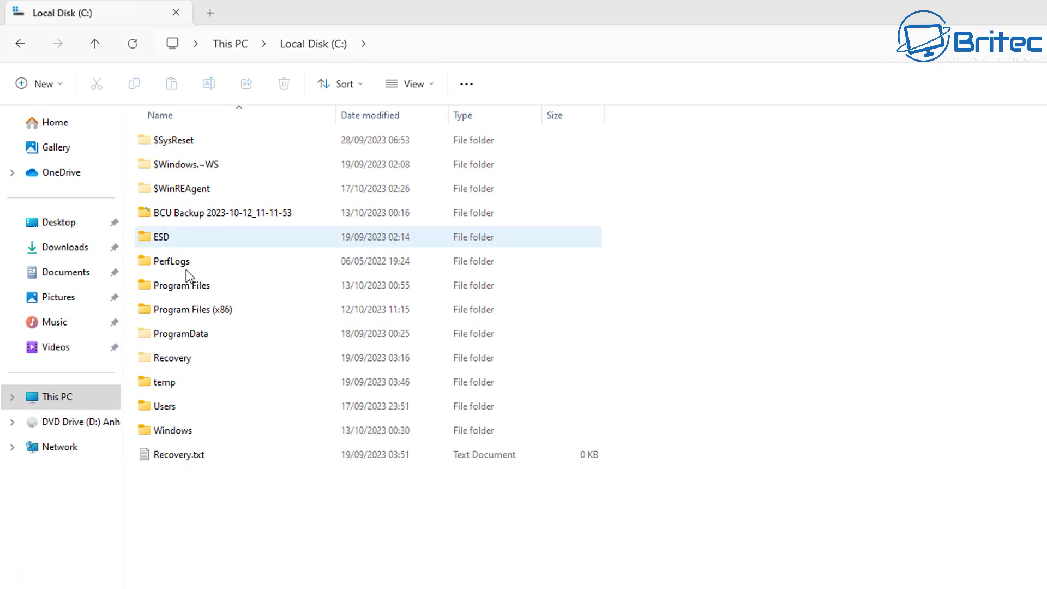
double_click(184, 414)
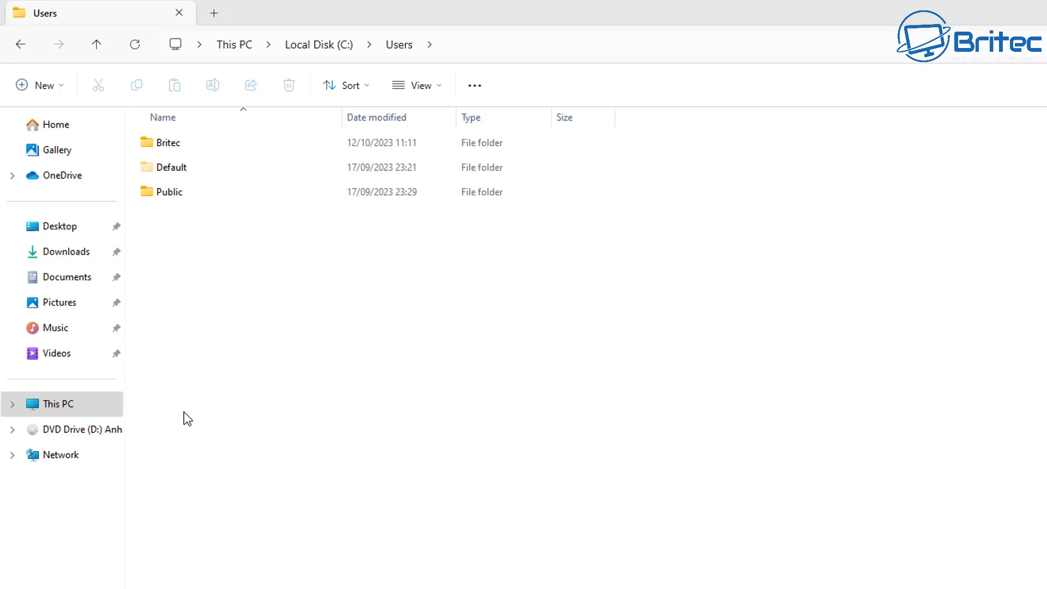
double_click(200, 146)
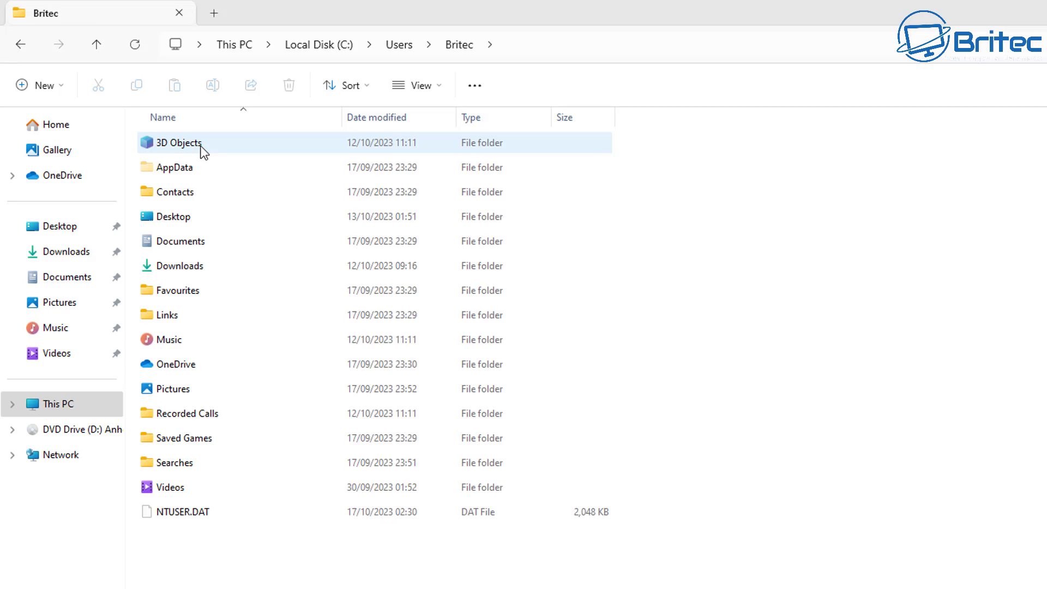
click(195, 176)
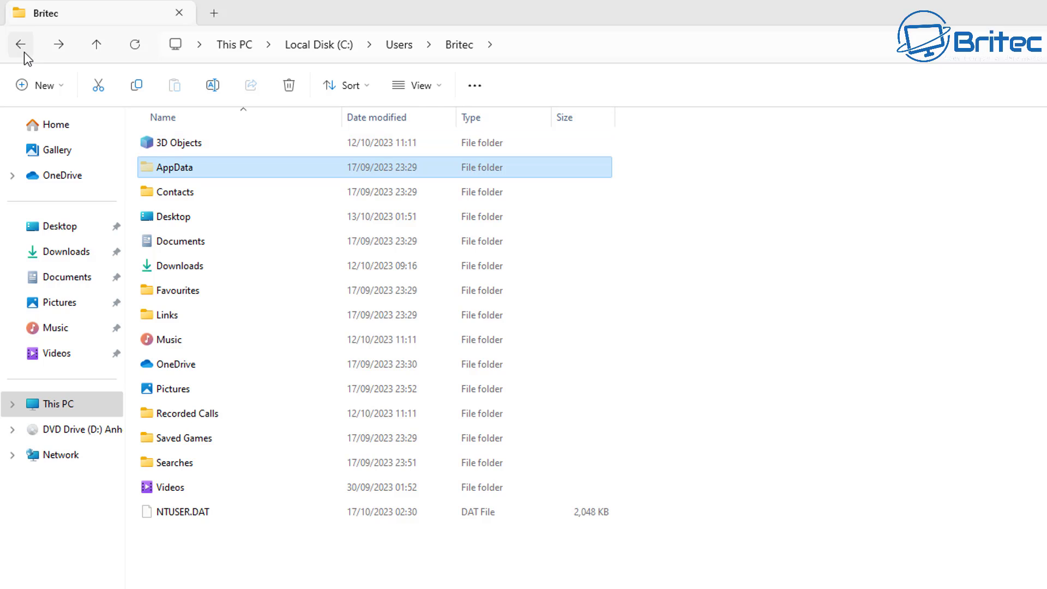
double_click(201, 173)
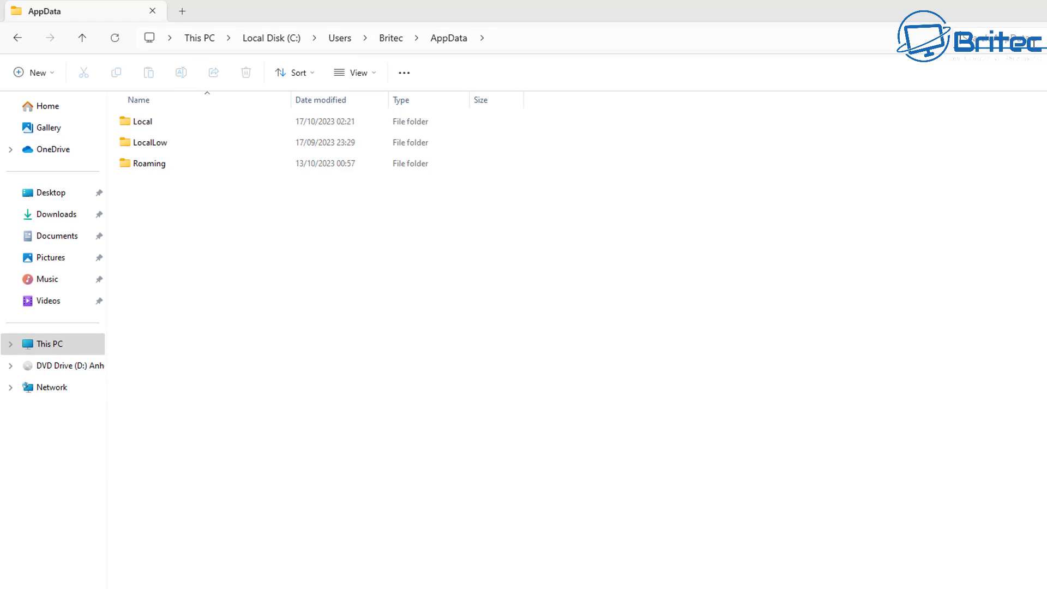
Step: Search the AppData folder for "Recent" and select the Recent Items folder
text(Recen)
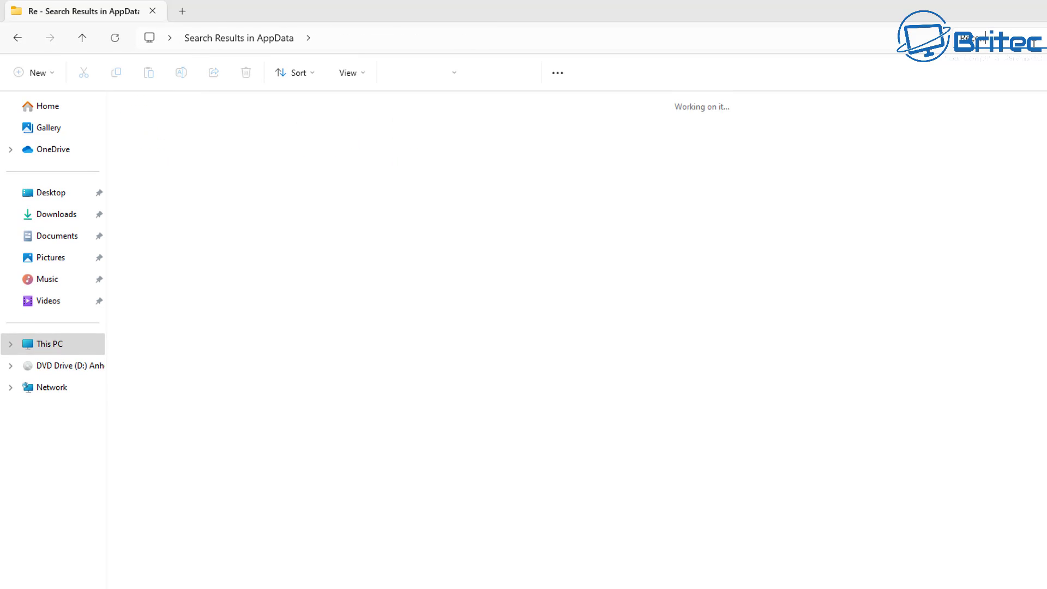
text(t)
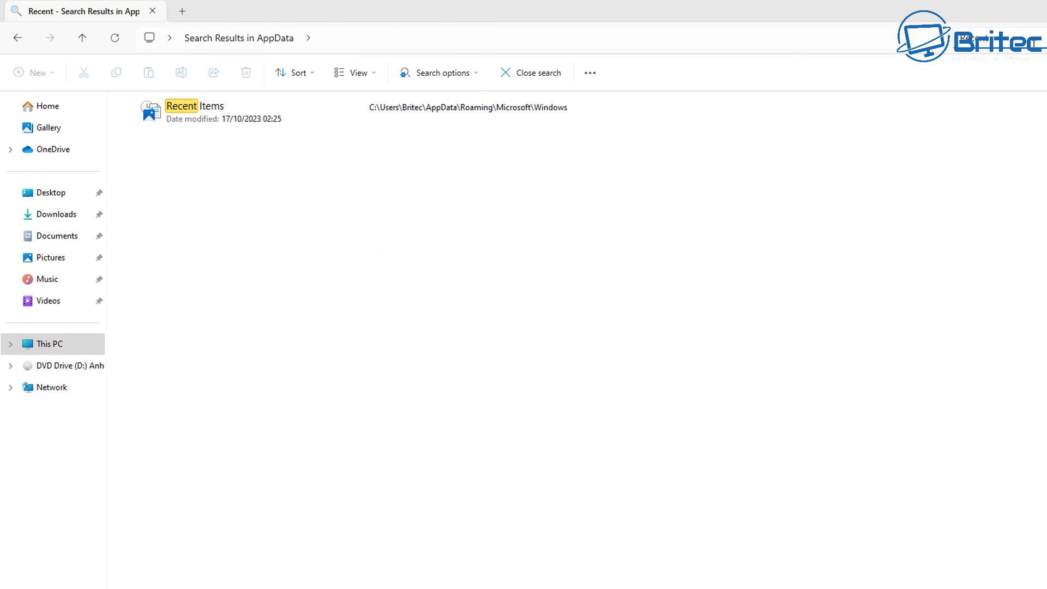
double_click(235, 126)
click(511, 111)
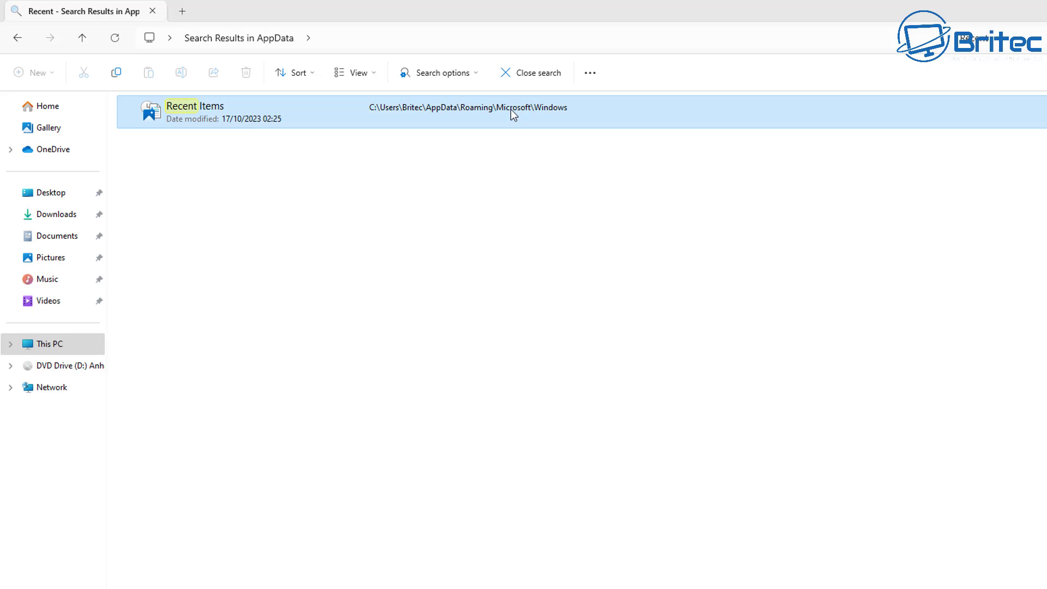
Step: Open the file location of Recent Items and enter the Recent Items folder there
right_click(511, 110)
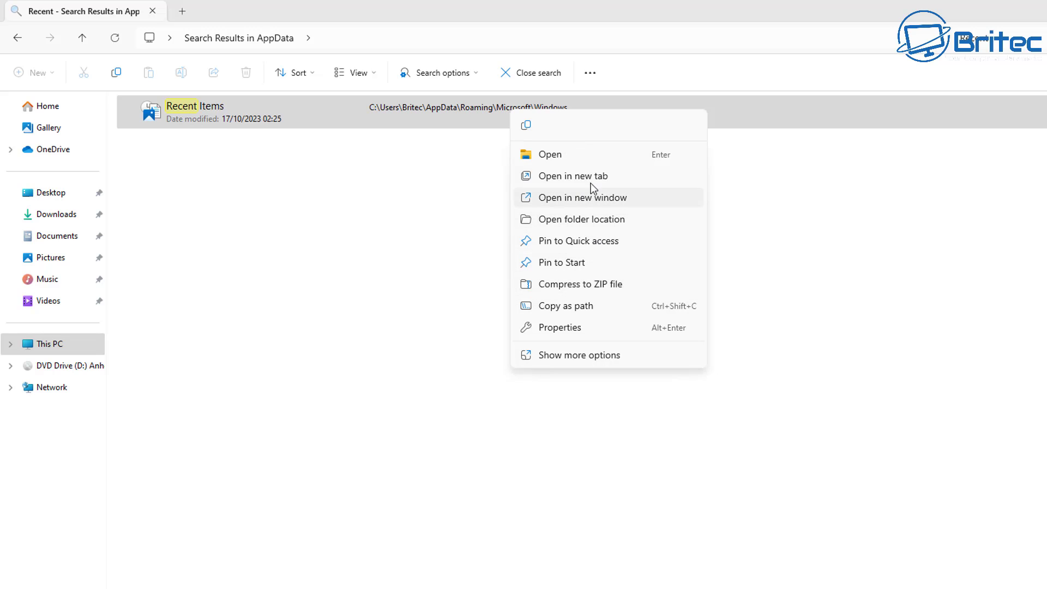
click(591, 359)
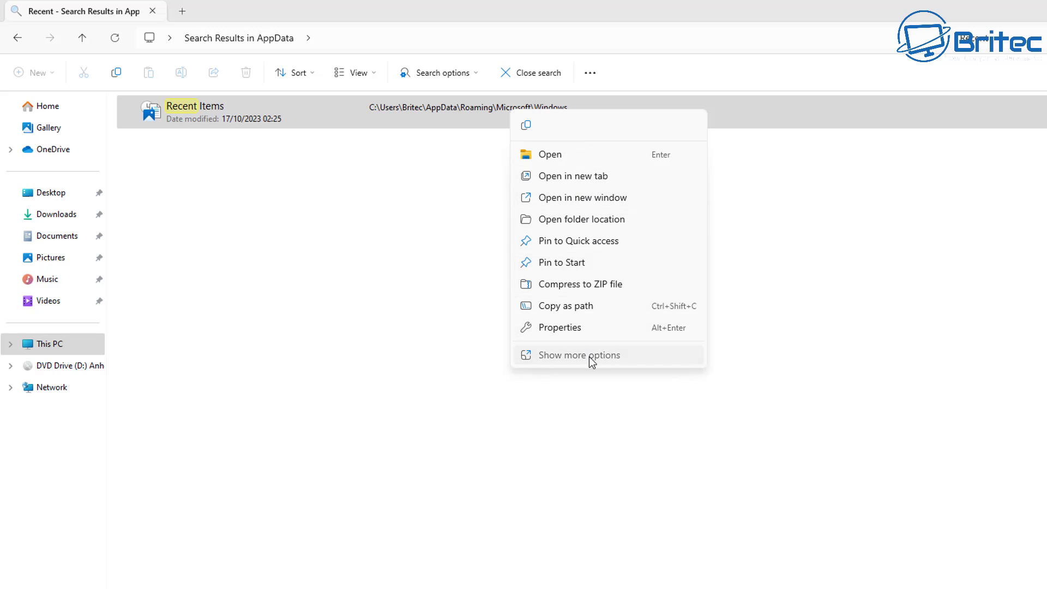
click(589, 285)
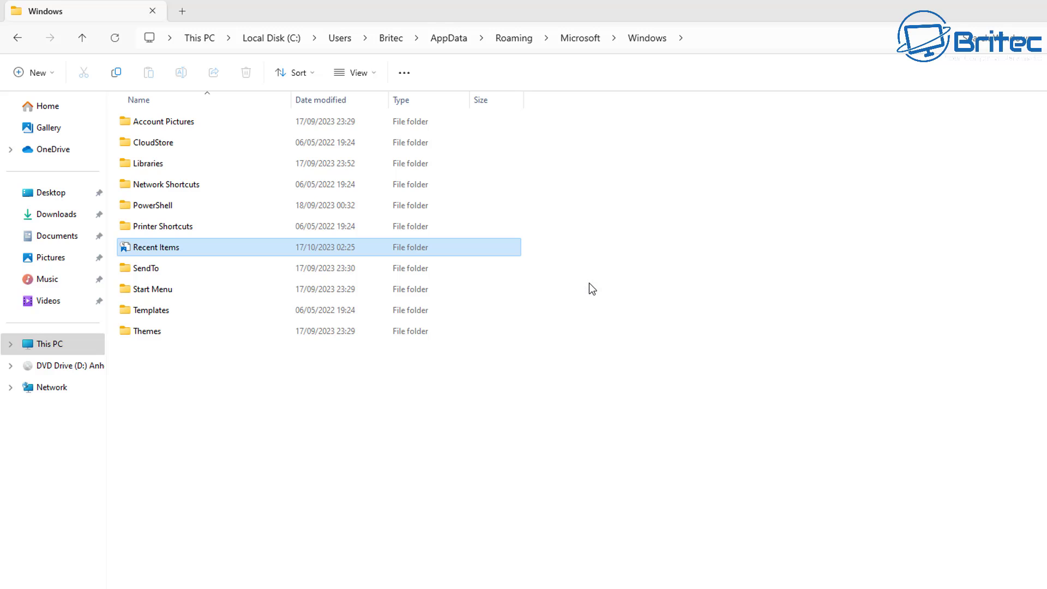
double_click(204, 250)
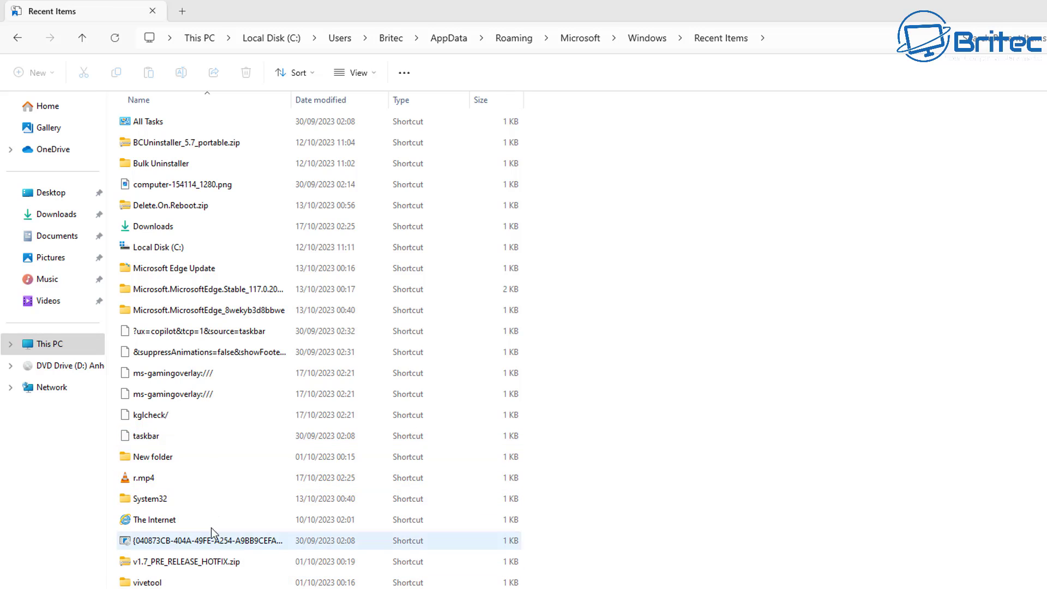
Step: Check the folder's view and show options, sort the Recent Items shortcuts by date modified, and close File Explorer
mouse_move(182, 205)
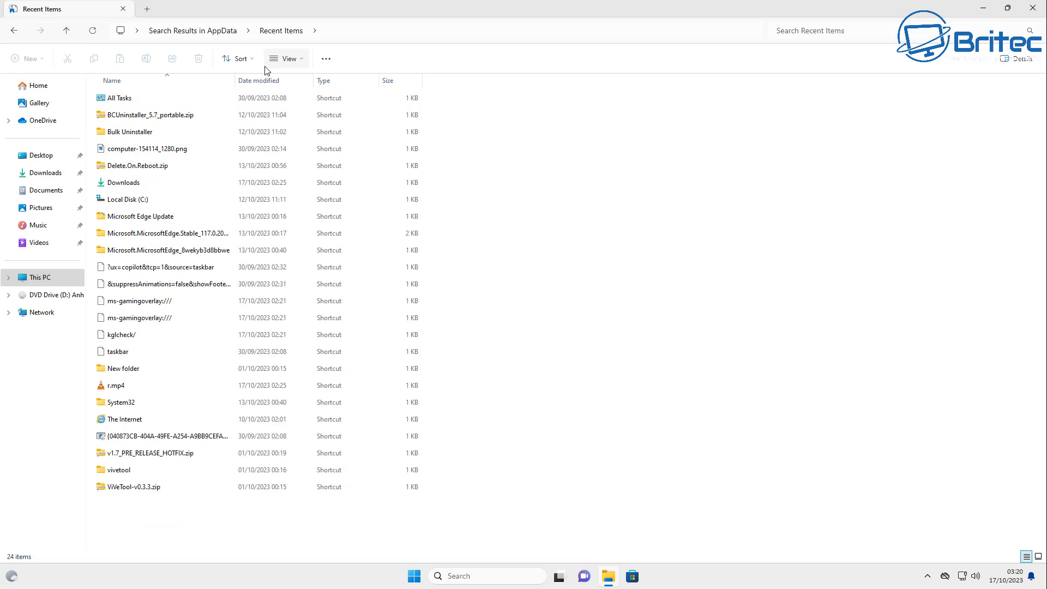
click(297, 64)
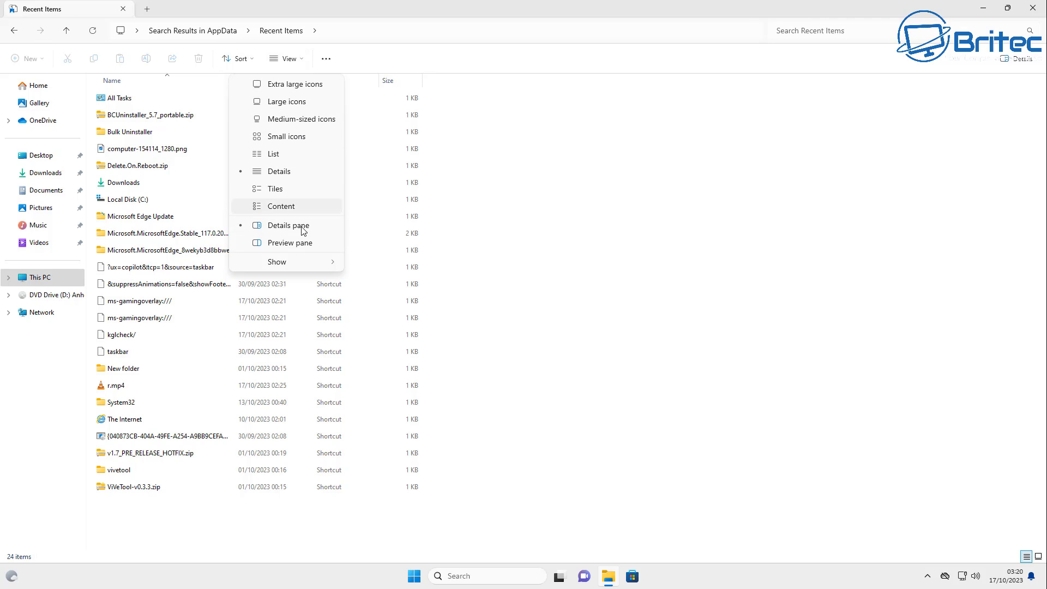
mouse_move(298, 266)
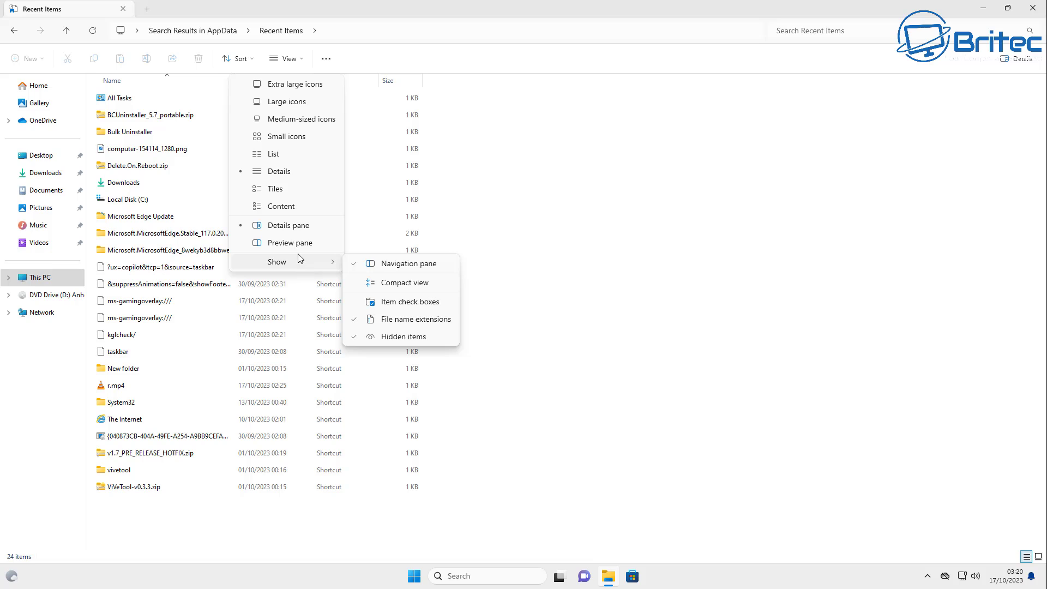
click(248, 62)
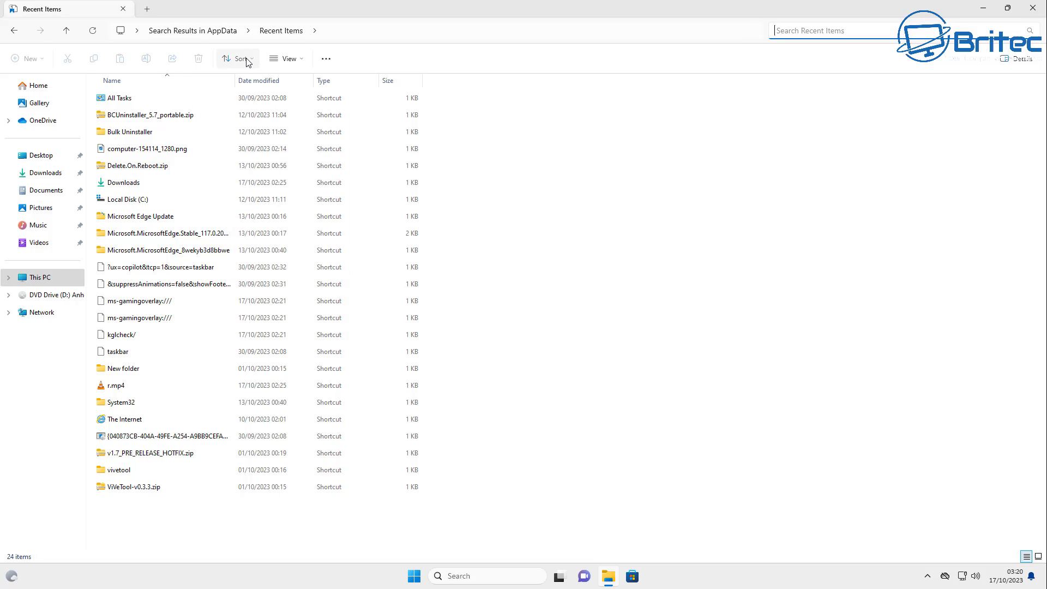
click(249, 61)
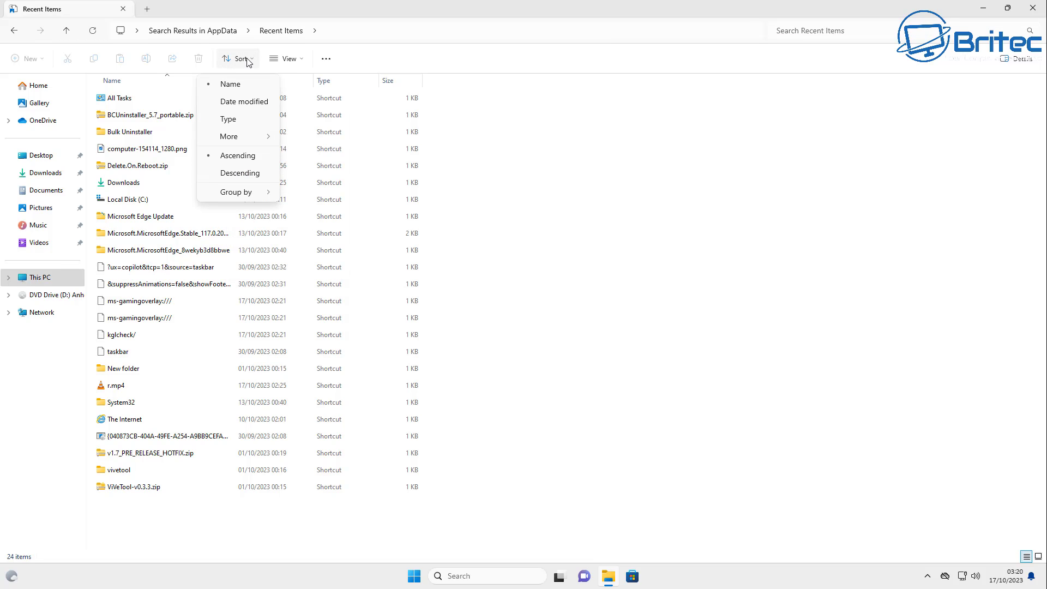
click(244, 102)
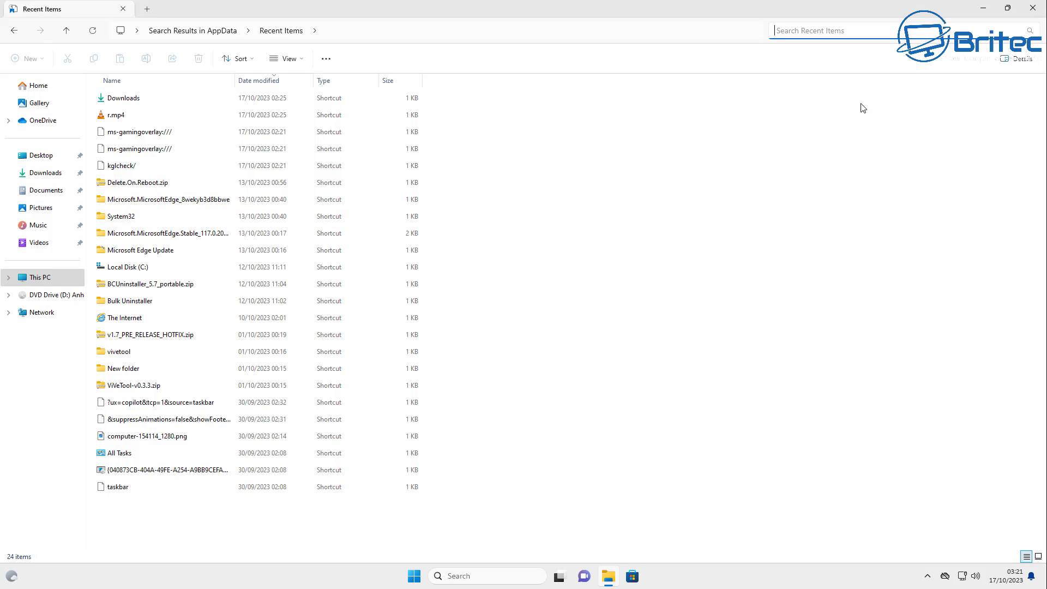
click(1031, 9)
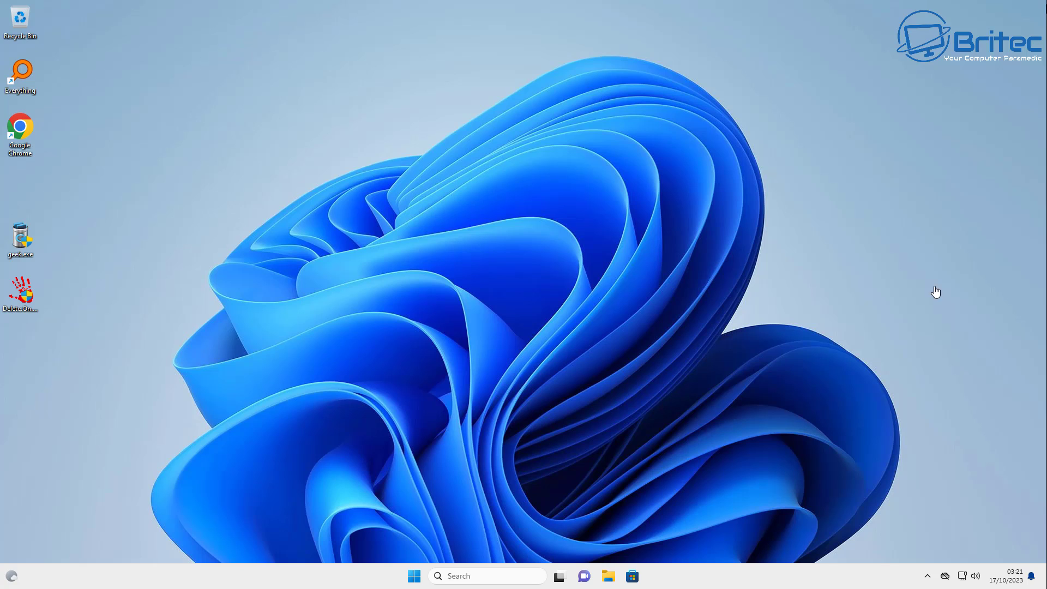
Step: View the full Recommended list of recently added apps and recently used files in Start, and close it
click(410, 576)
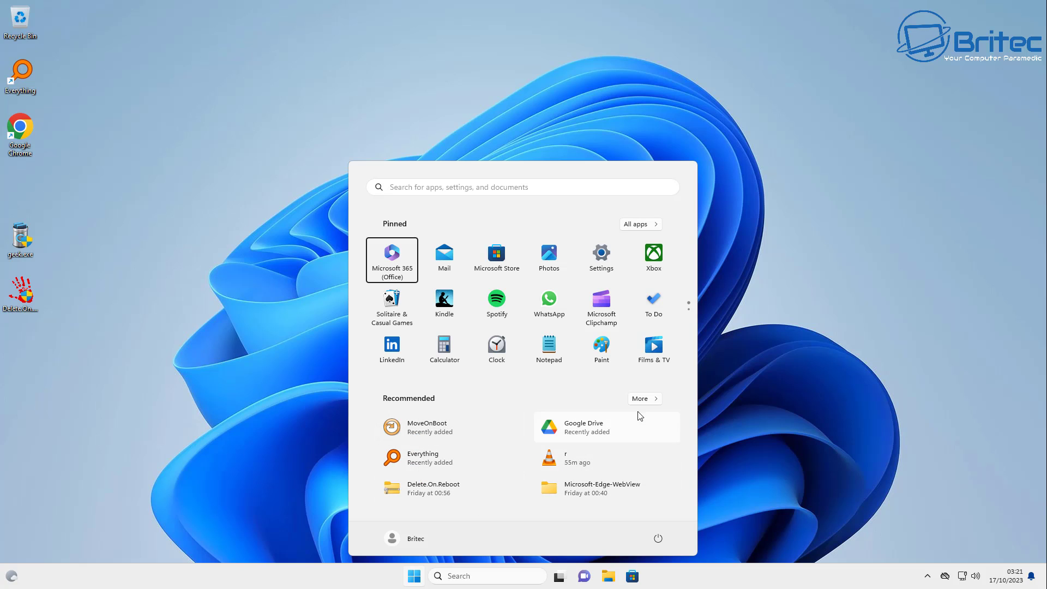
click(652, 403)
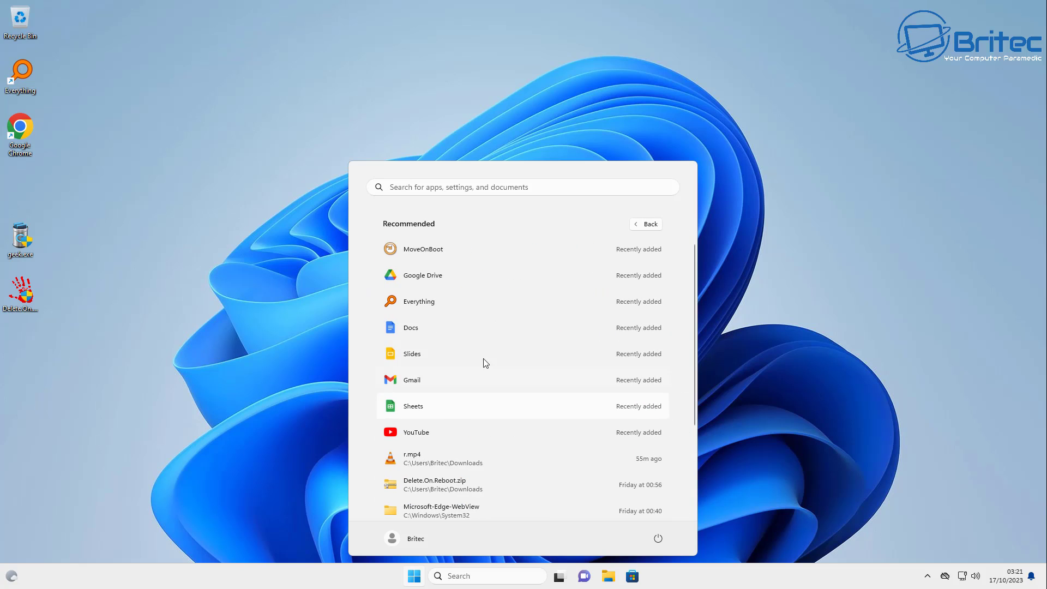
scroll(453, 452, down, 3)
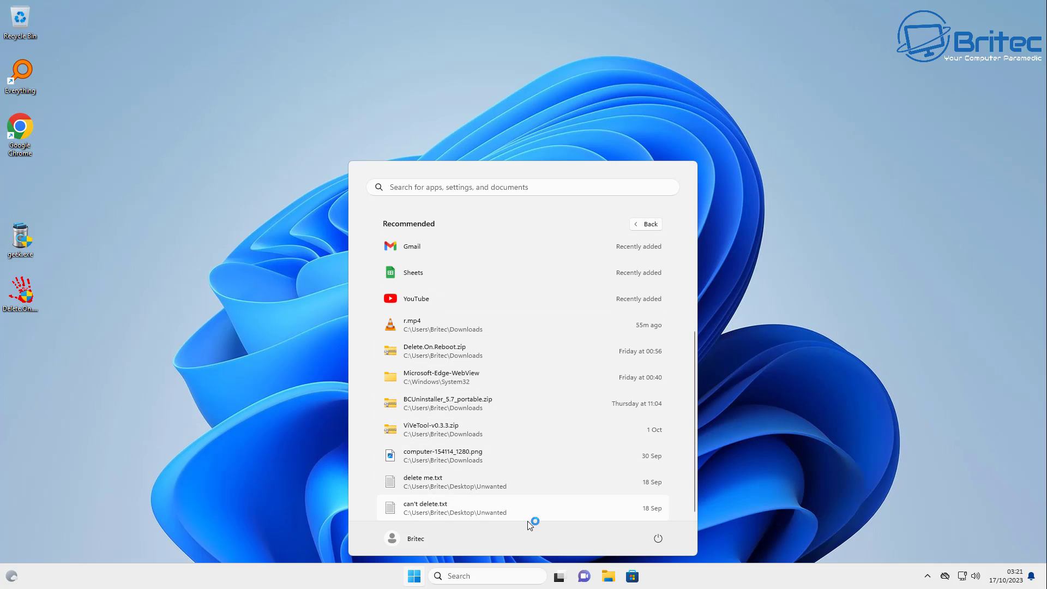
click(775, 398)
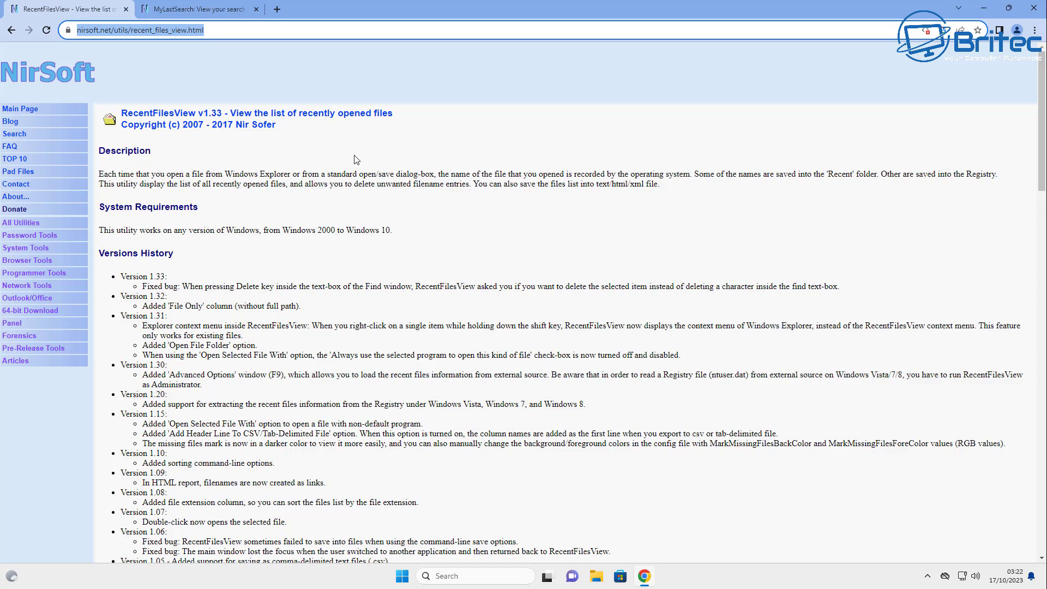
Step: Download the RecentFilesView zip from the download link near the end of its NirSoft page
scroll(385, 234, down, 3)
scroll(385, 233, down, 3)
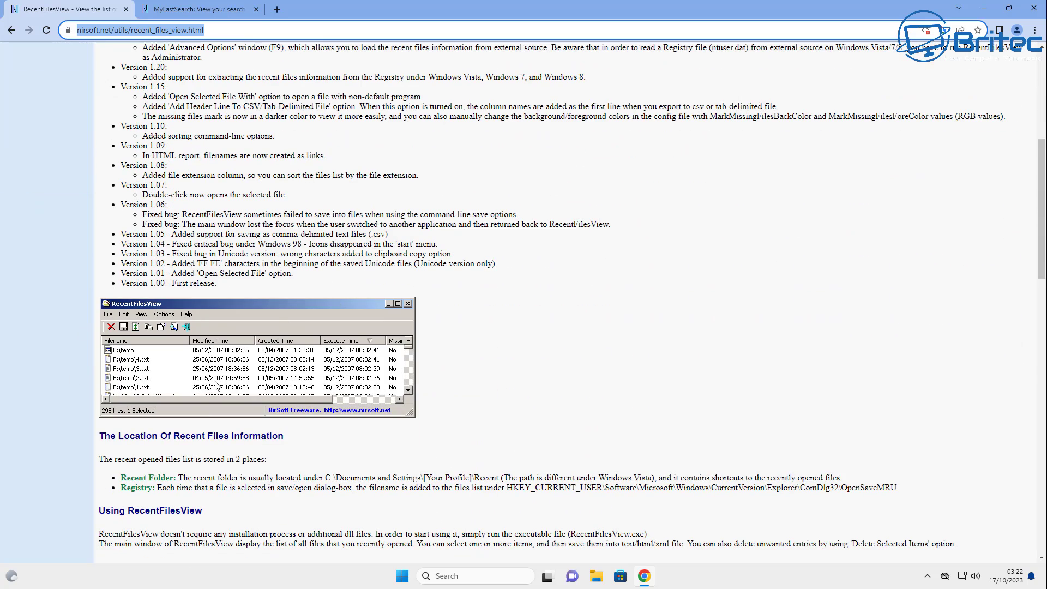
scroll(216, 385, down, 3)
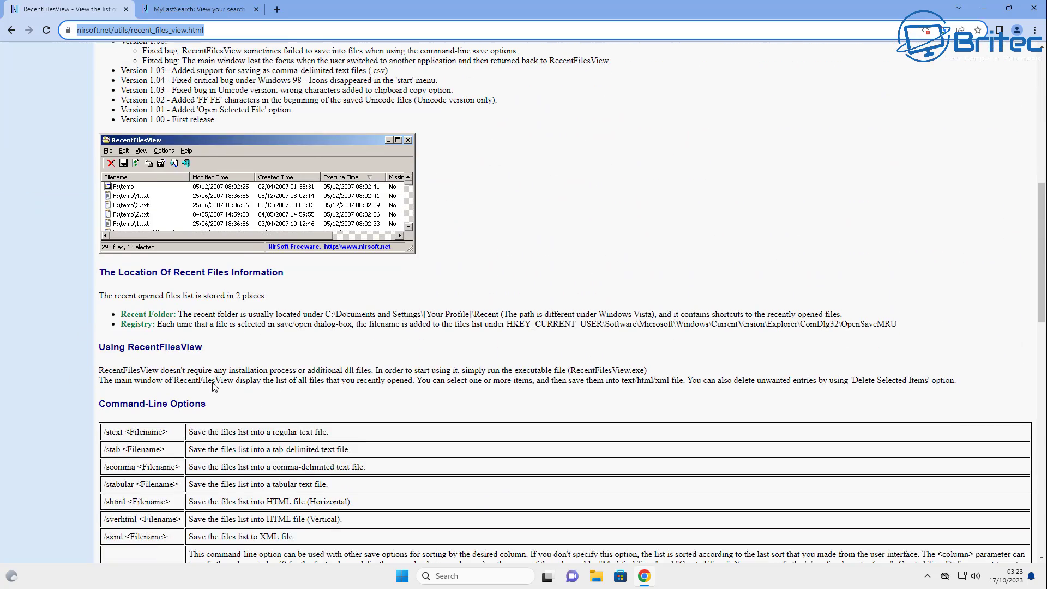
scroll(214, 386, down, 5)
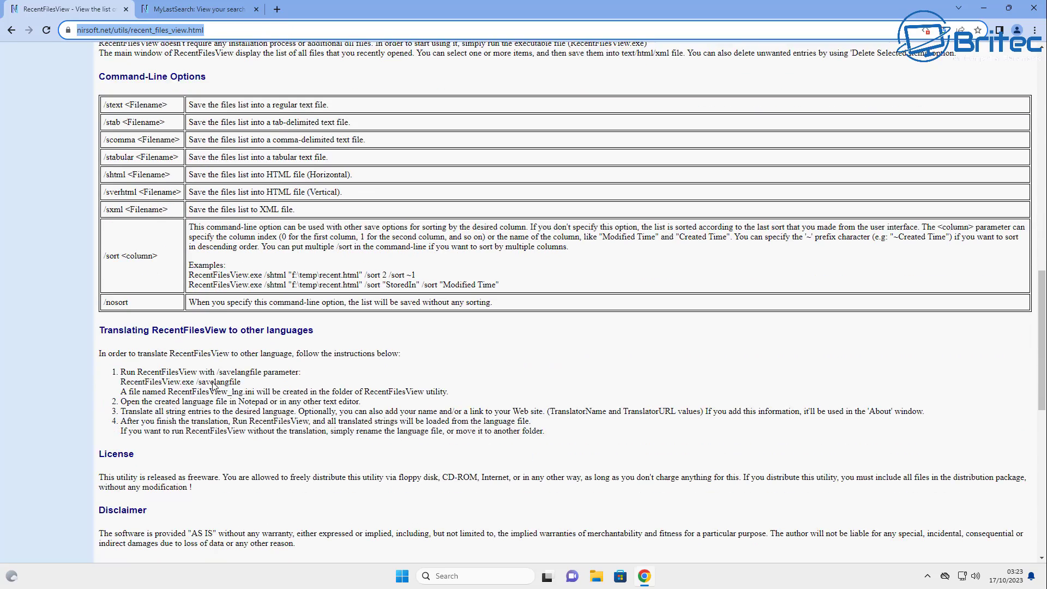
scroll(214, 385, down, 6)
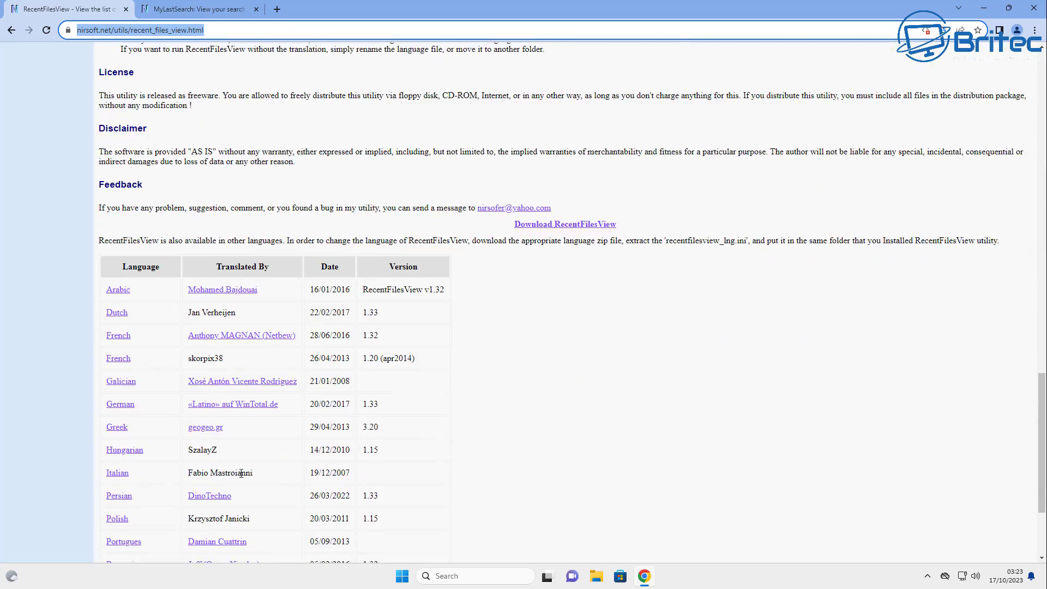
click(583, 227)
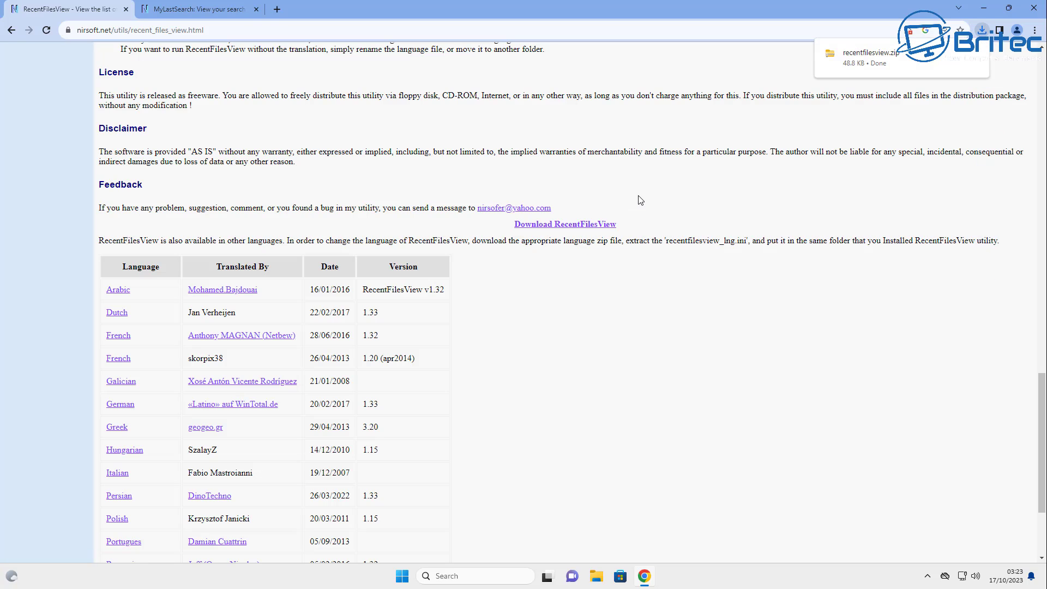
Step: Switch to the MyLastSearch page and look through it as far as its download link
click(204, 15)
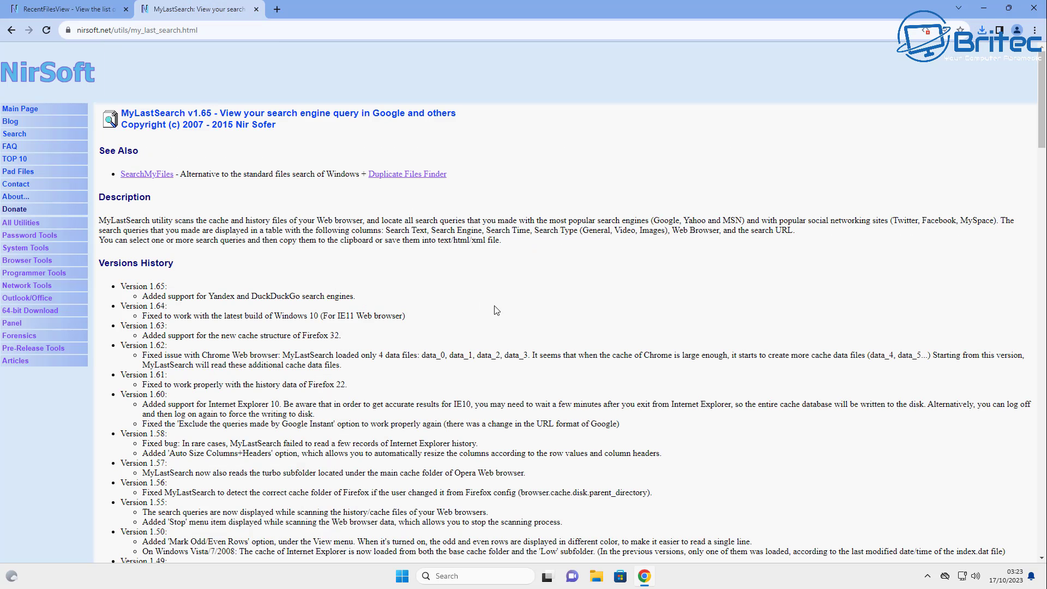
scroll(496, 310, down, 15)
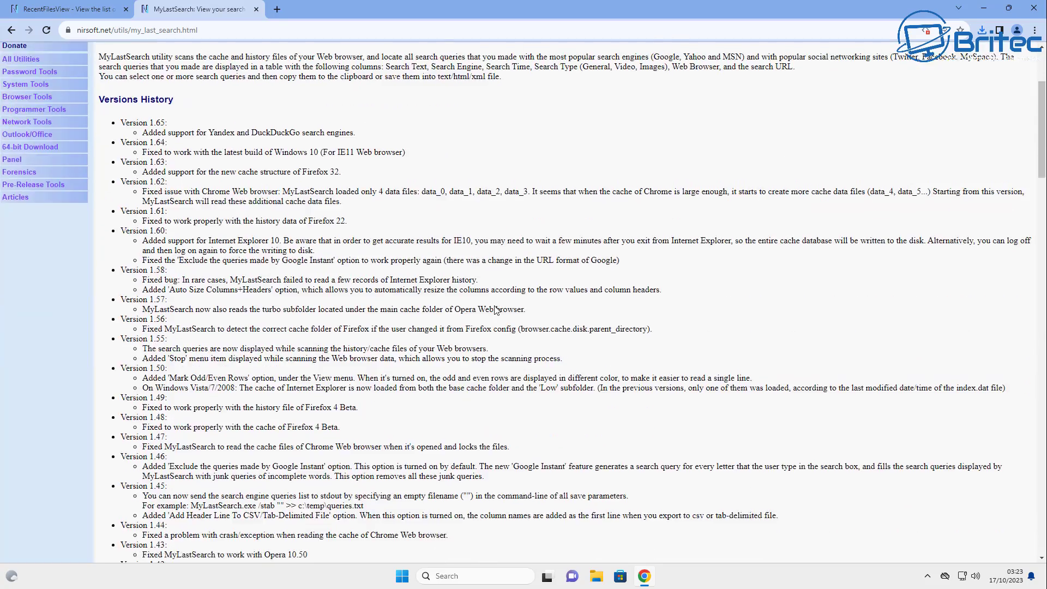
scroll(494, 310, down, 14)
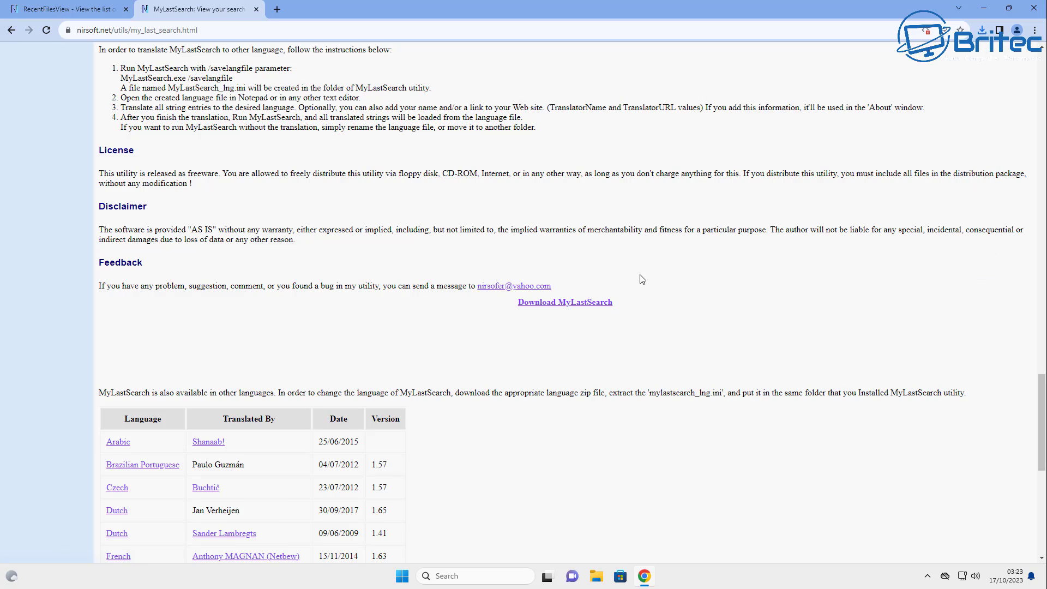
click(924, 31)
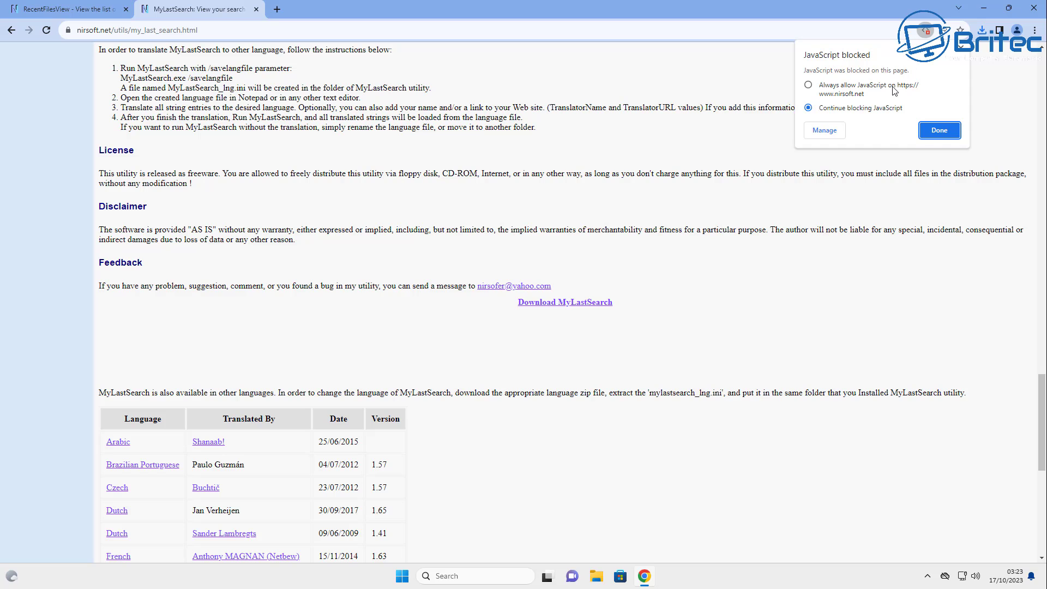
click(808, 85)
click(933, 136)
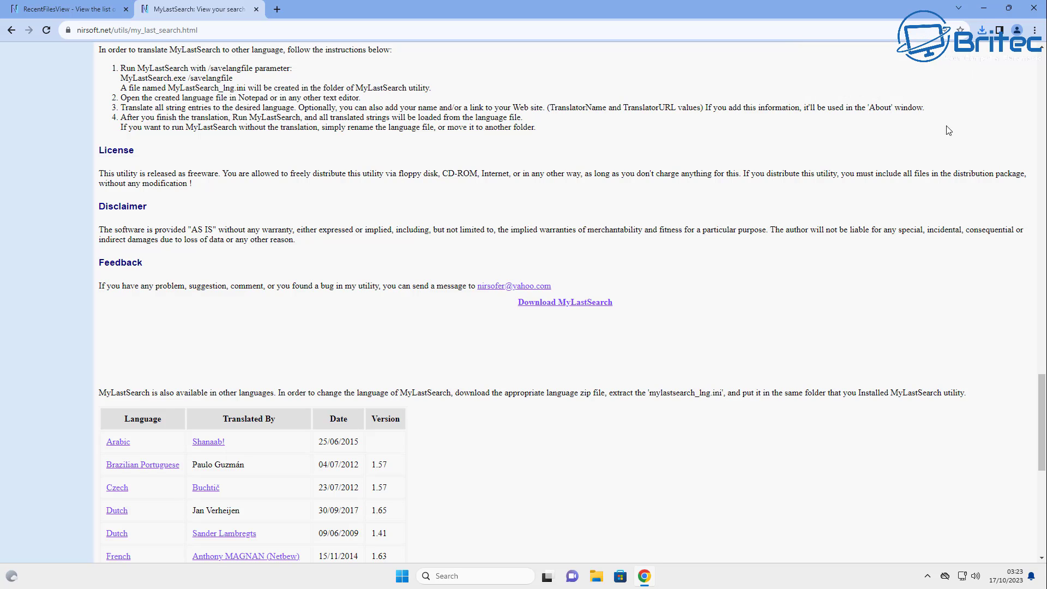
click(985, 10)
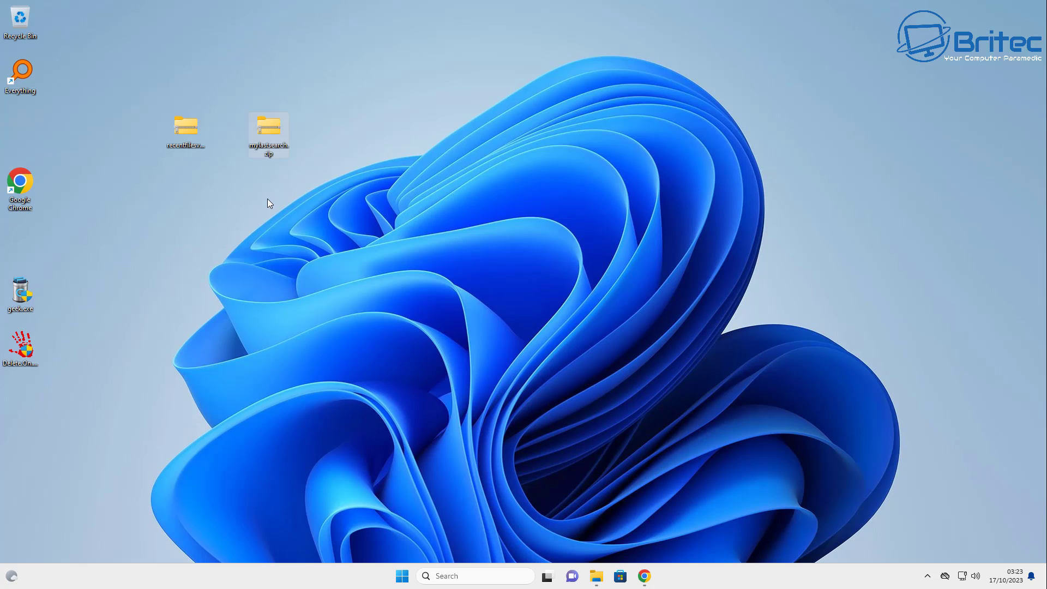
Step: Extract the recentfilesview and mylastsearch zip archives to their default folders on the desktop and delete both archives
right_click(183, 130)
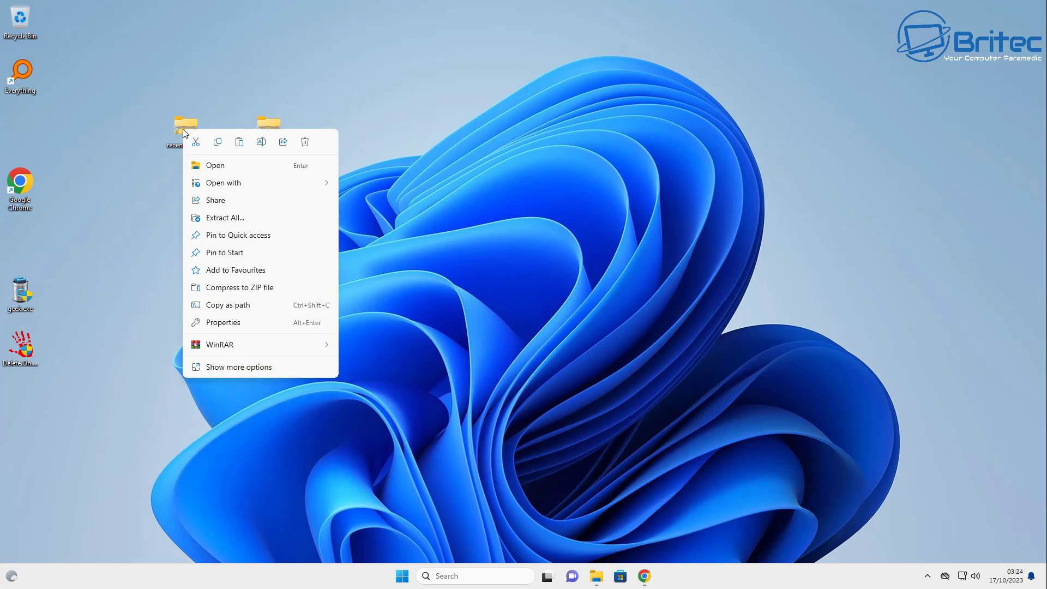
click(240, 222)
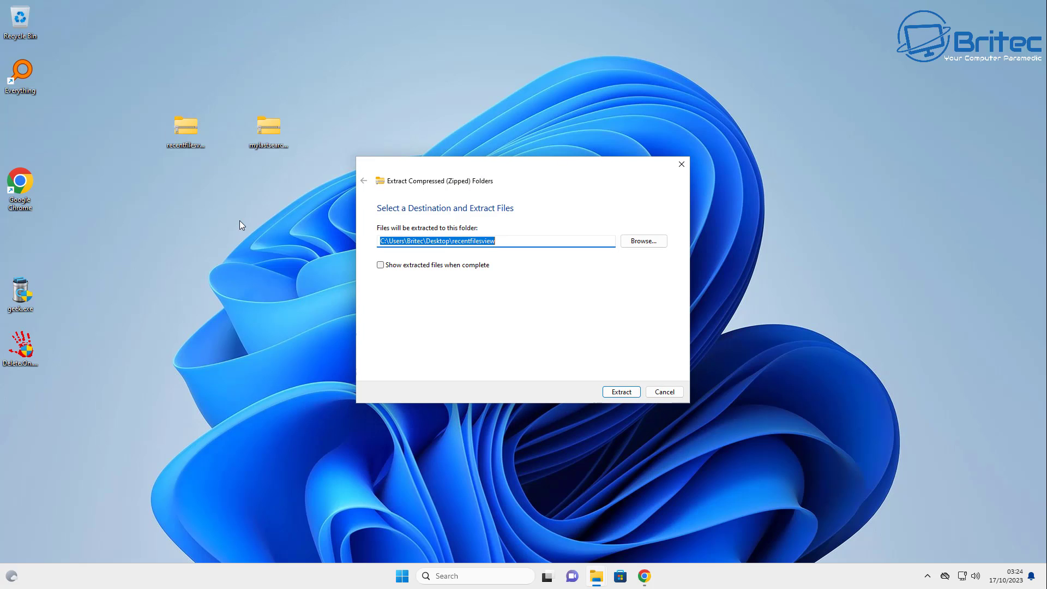
click(632, 395)
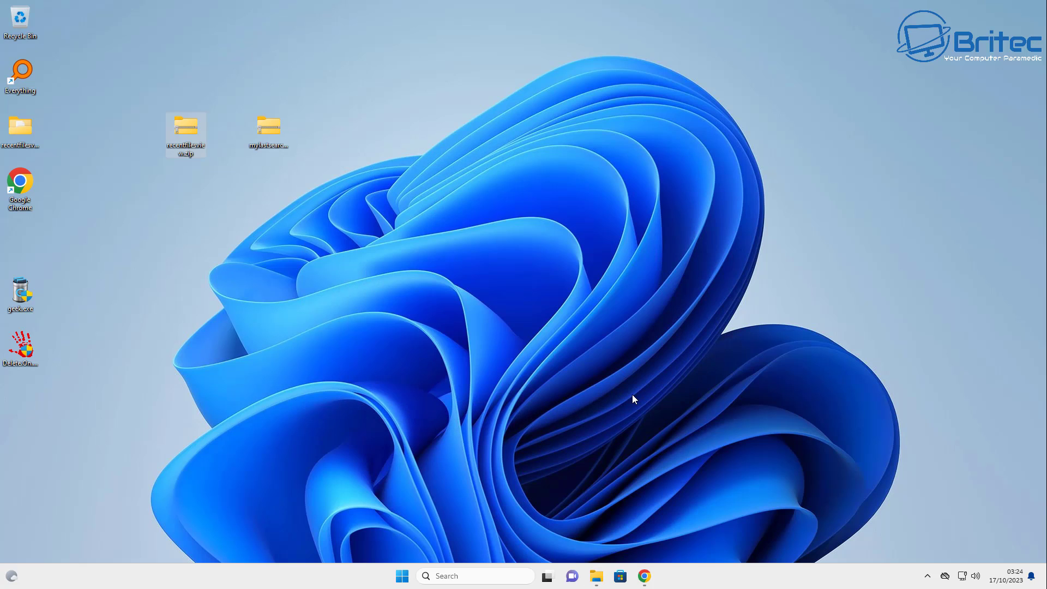
right_click(263, 129)
click(311, 221)
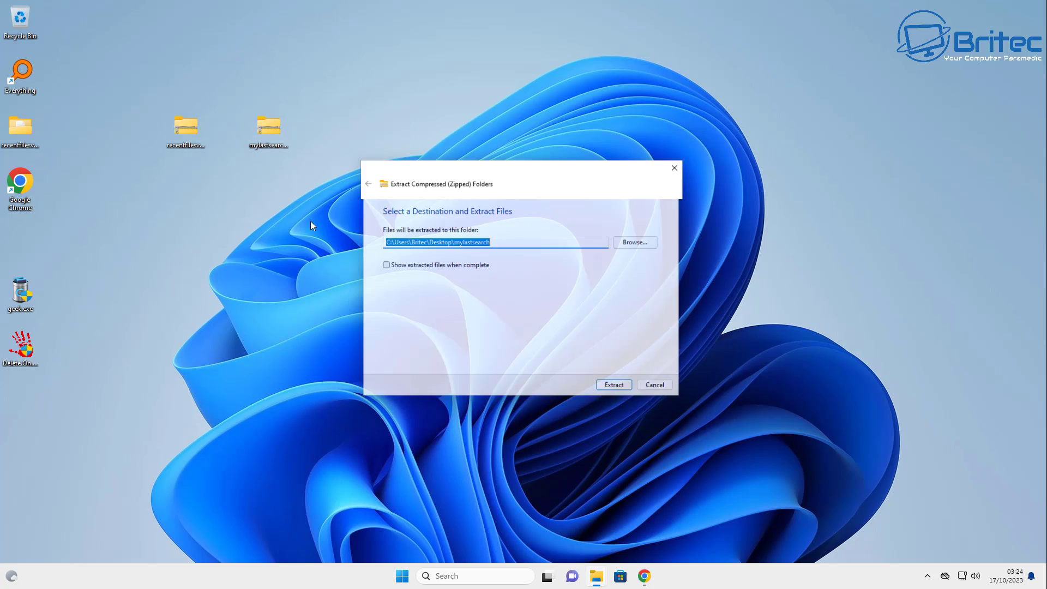
click(625, 394)
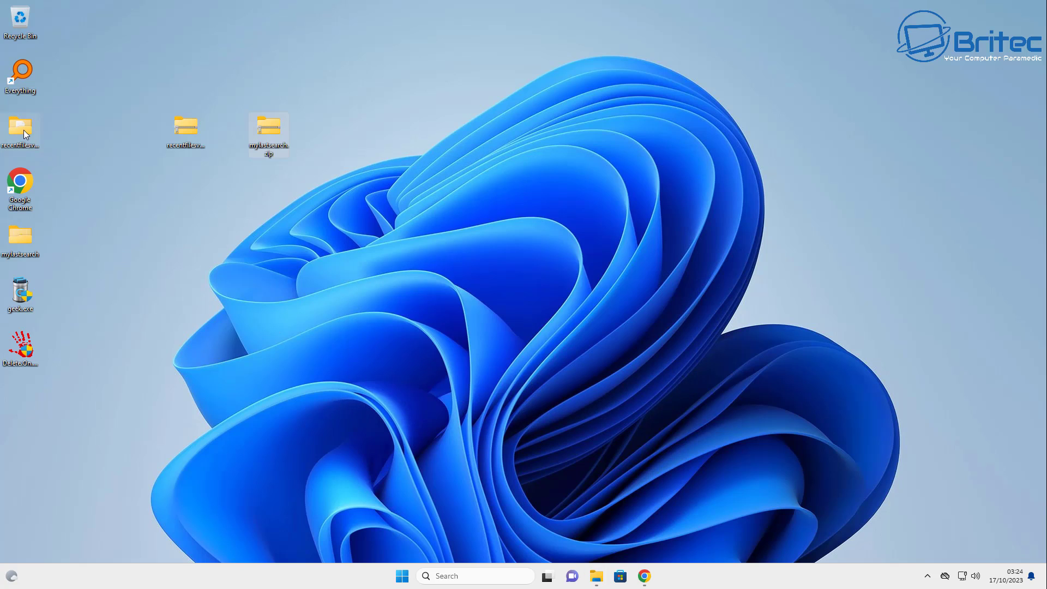
drag(123, 75, 329, 188)
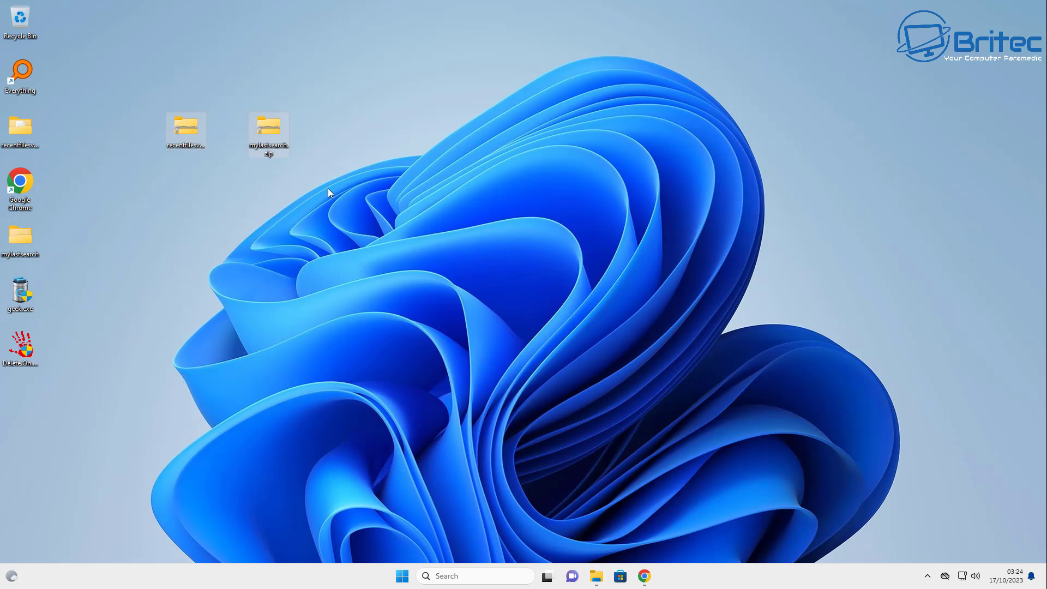
key(Delete)
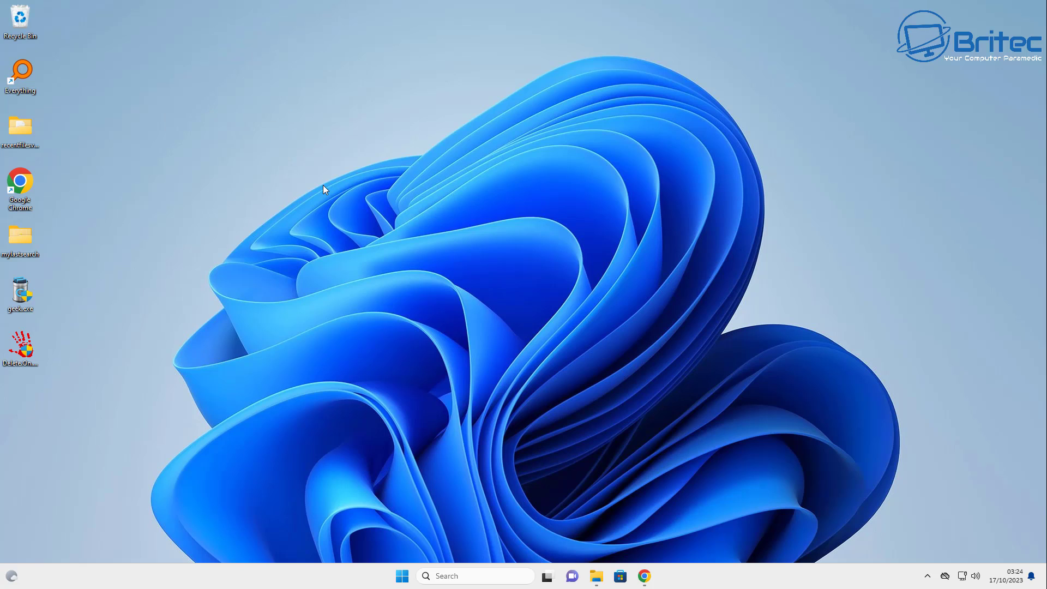
Step: Run RecentFilesView.exe from the extracted recentfilesview folder and maximize its window
double_click(31, 119)
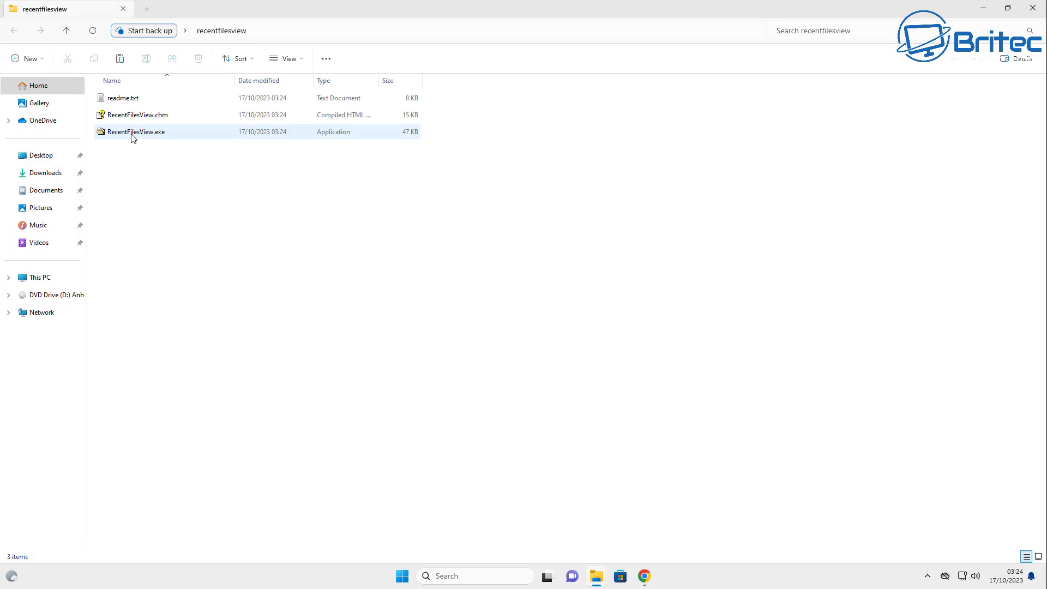
double_click(133, 133)
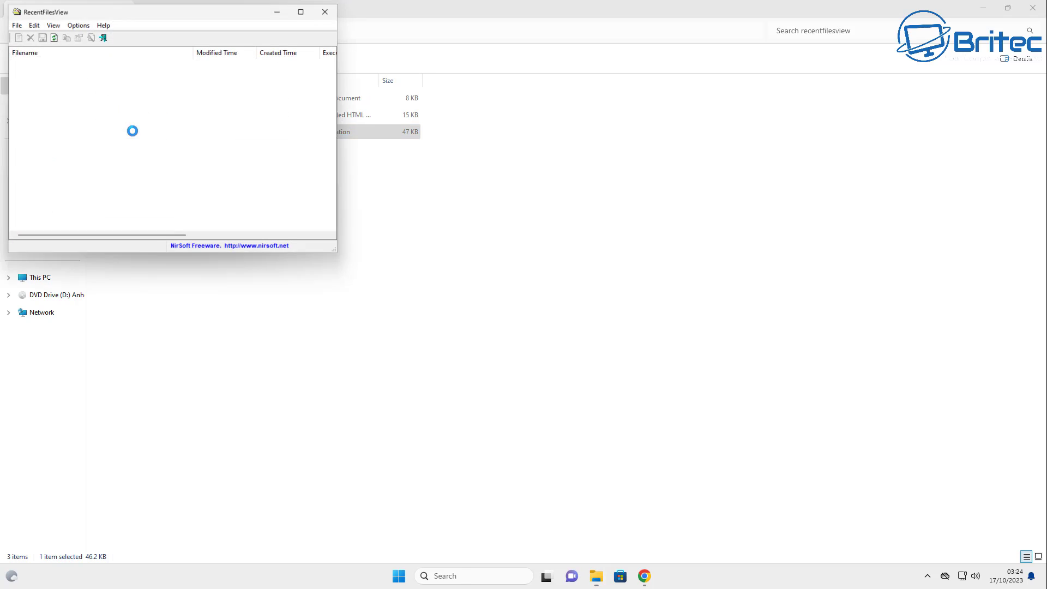
click(306, 8)
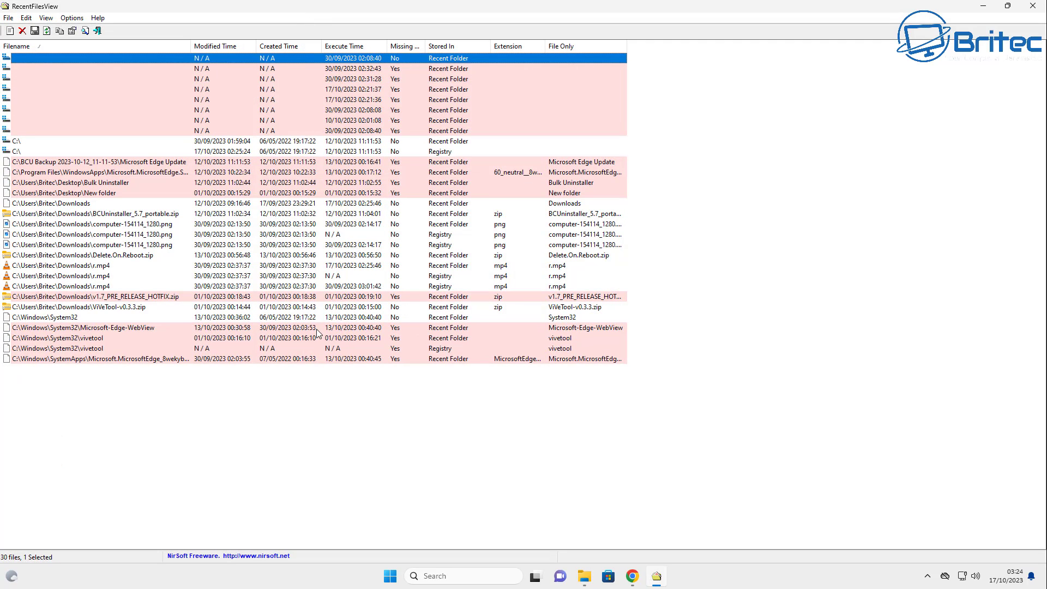
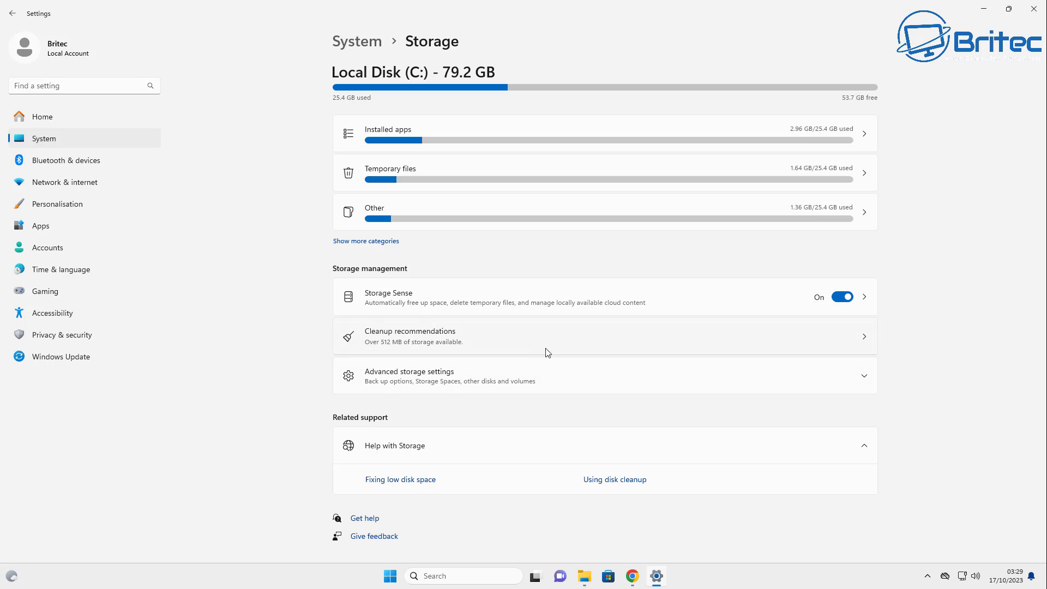
Step: Open the storage cleanup recommendations, mark Downloads and Recycle Bin, and start their clean-up but cancel it
click(547, 351)
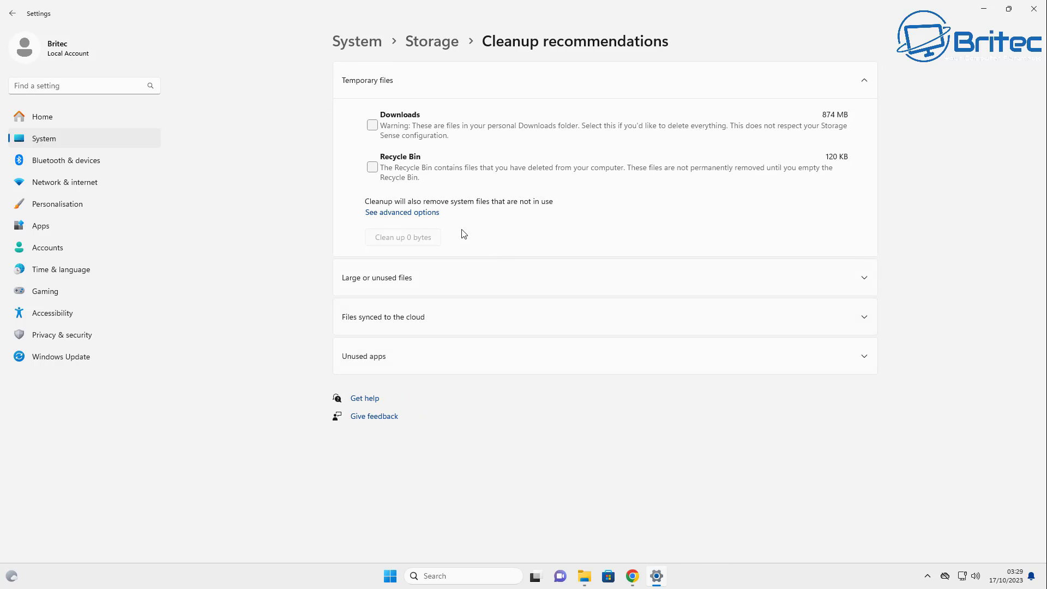
click(372, 125)
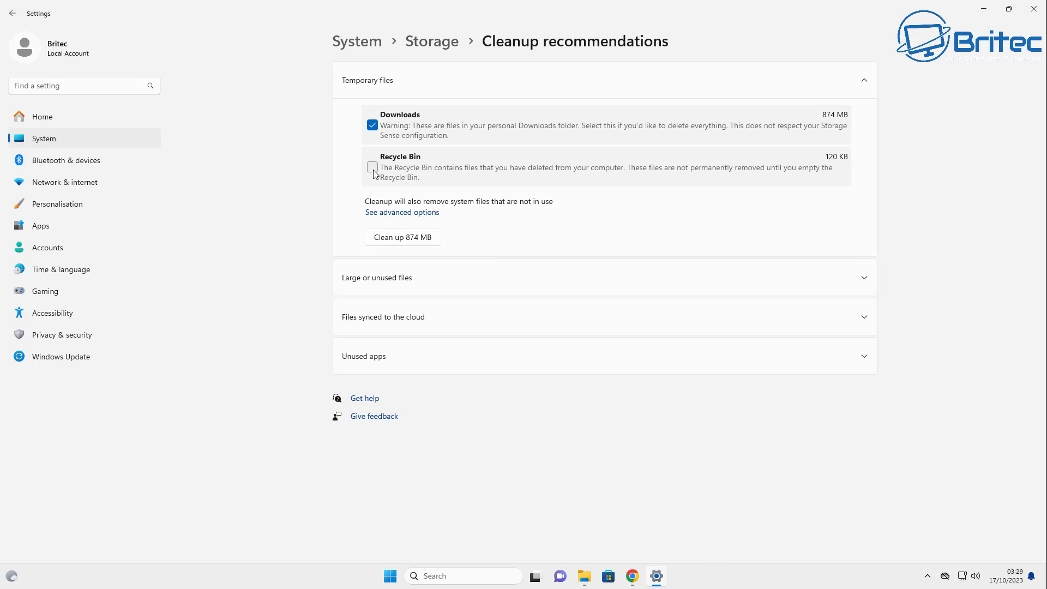
click(372, 168)
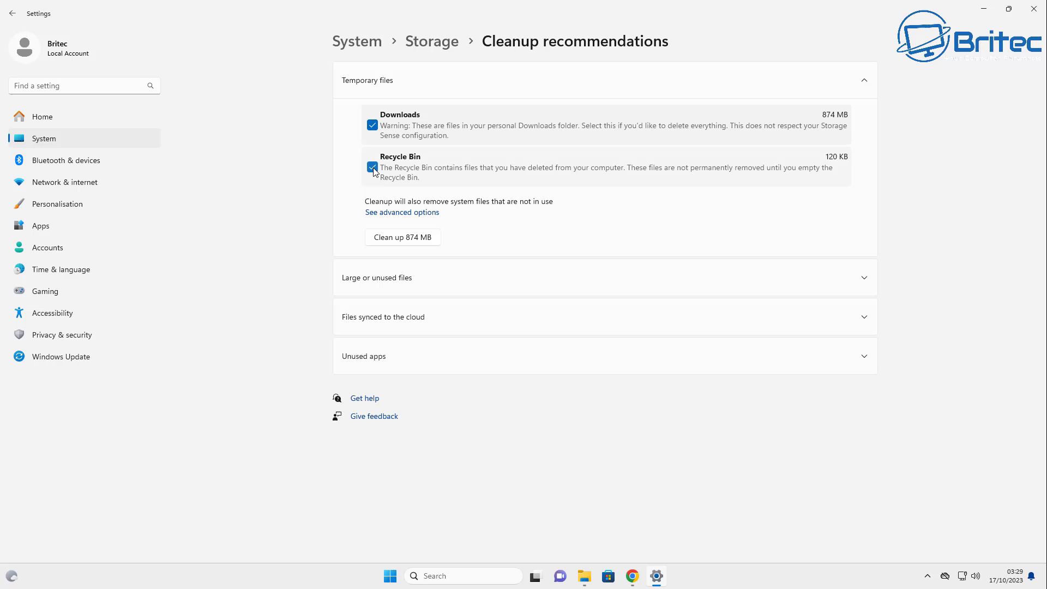
click(385, 239)
click(576, 330)
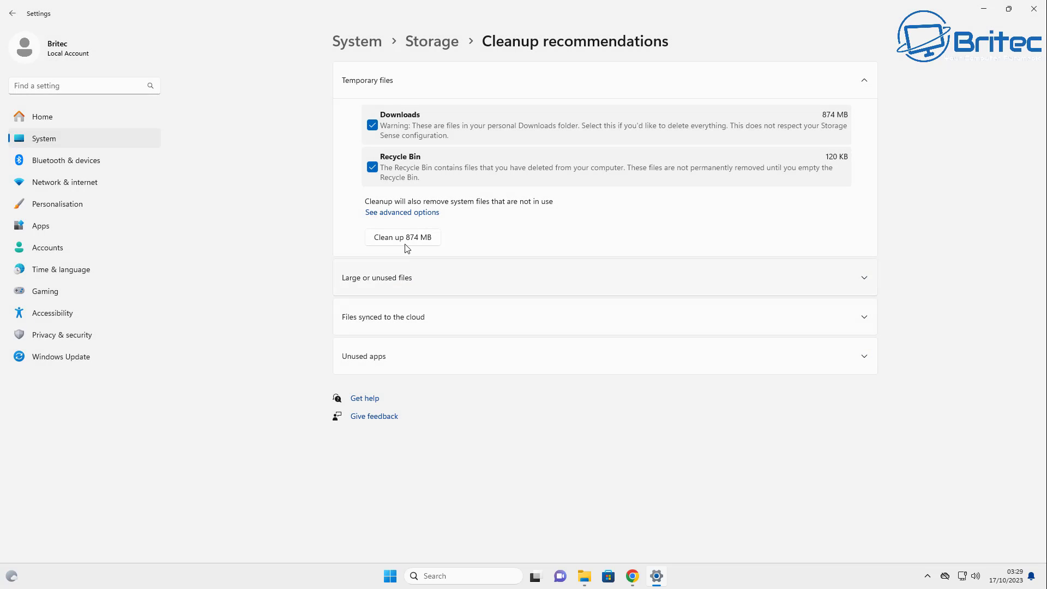
Step: Open the advanced cleanup options, review the preselected temporary file categories, and permanently remove all of the selected files
click(394, 213)
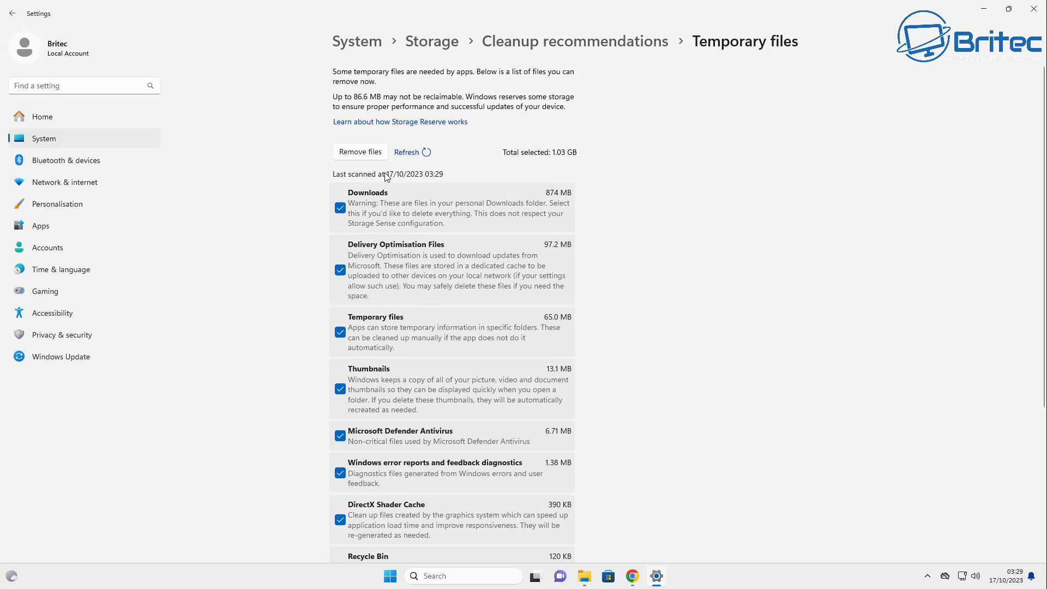
scroll(398, 489, down, 4)
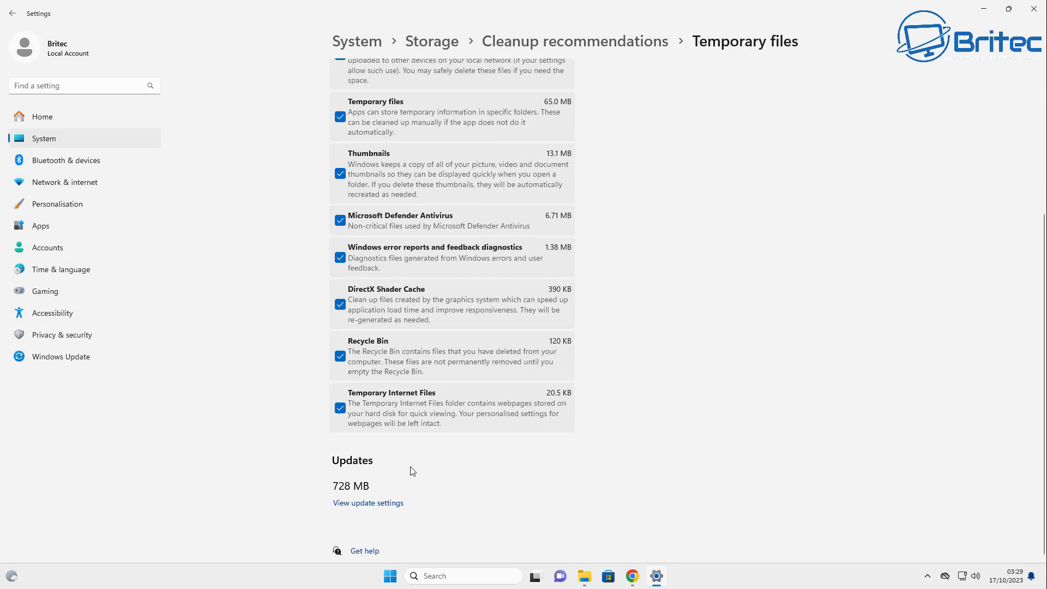
scroll(420, 442, up, 3)
scroll(421, 437, up, 1)
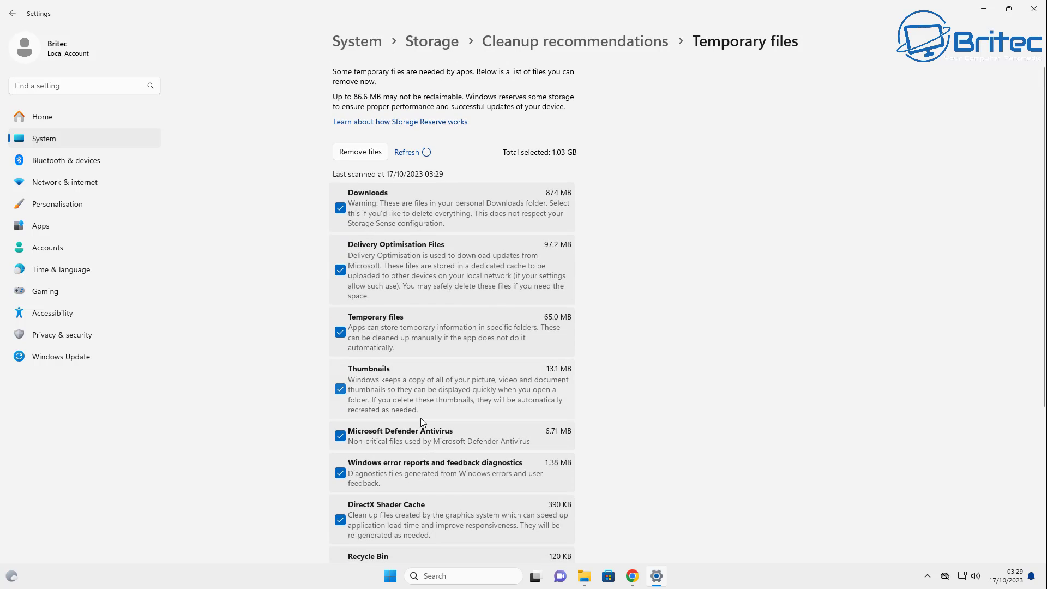
scroll(521, 377, down, 4)
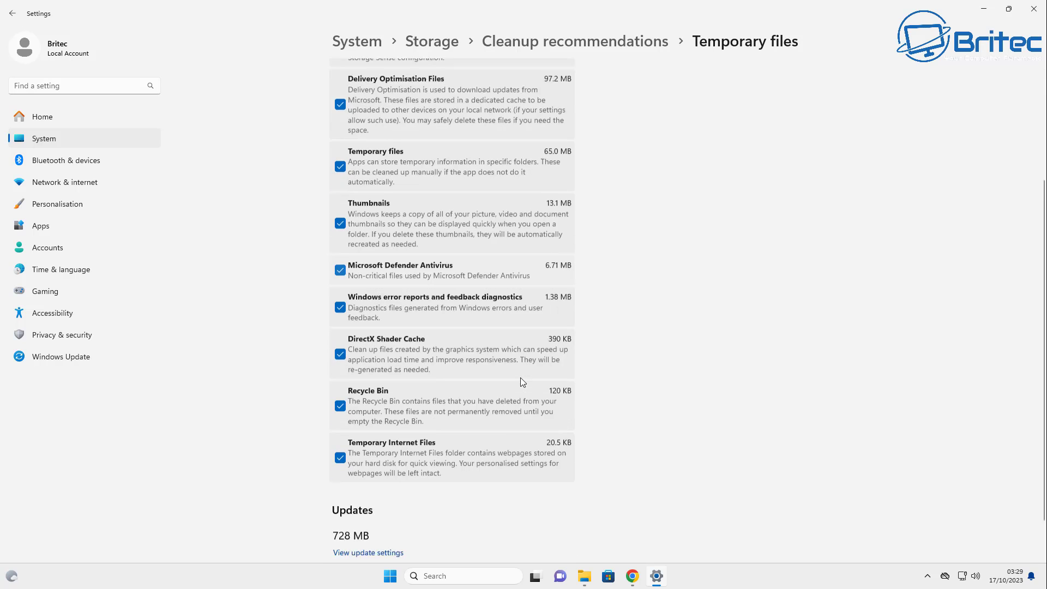
scroll(529, 471, up, 4)
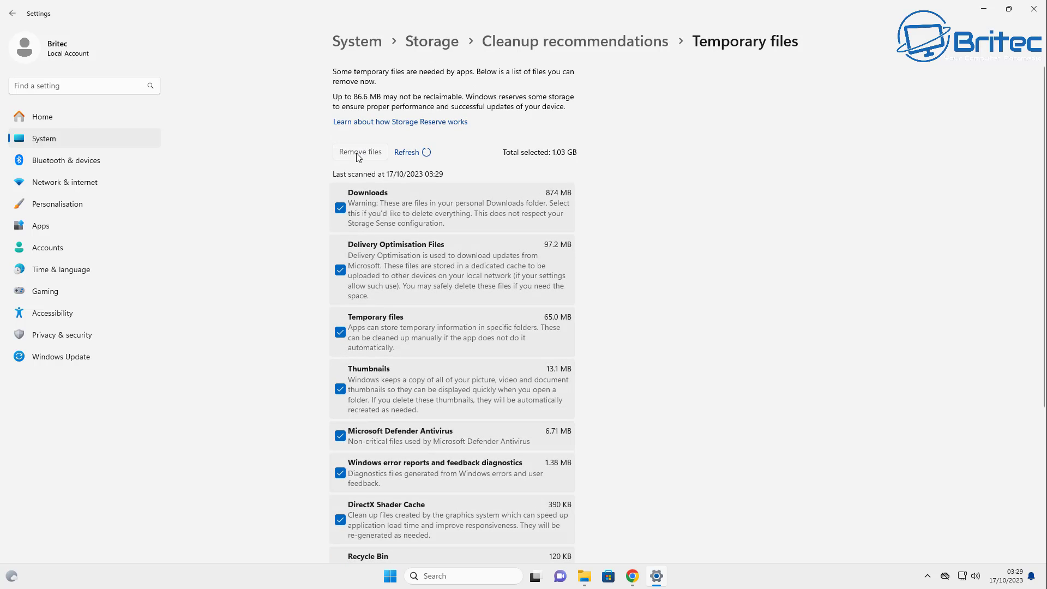
click(357, 155)
click(478, 320)
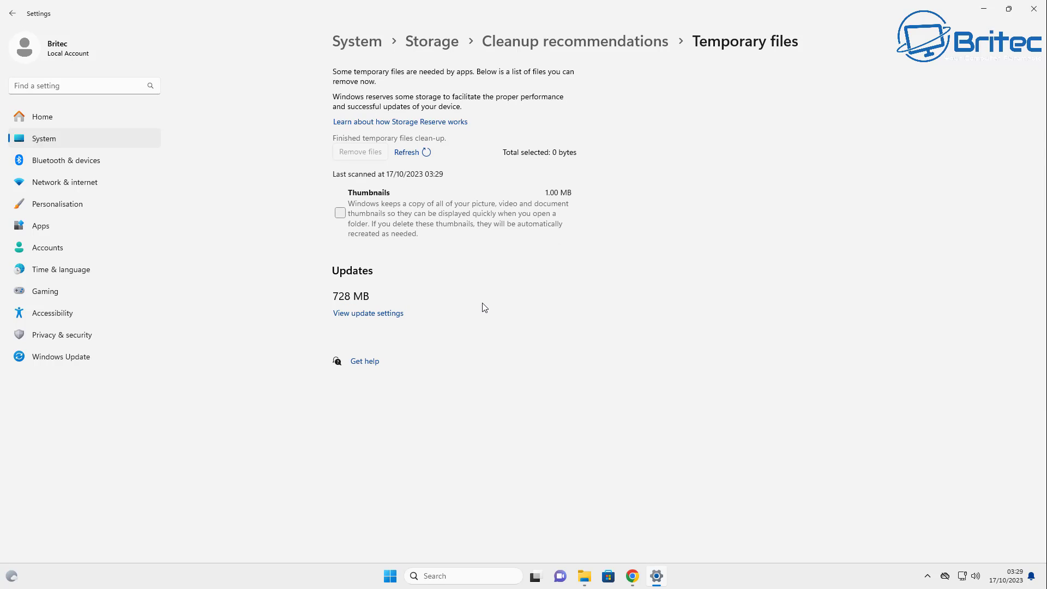
Step: Select the remaining Thumbnails category and permanently remove its files
click(340, 213)
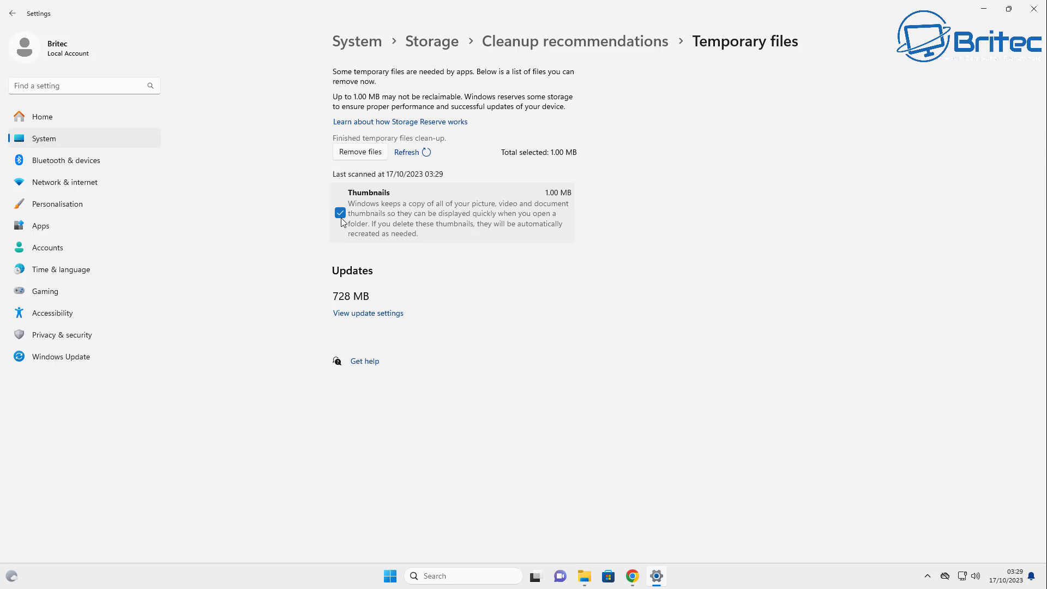
click(360, 153)
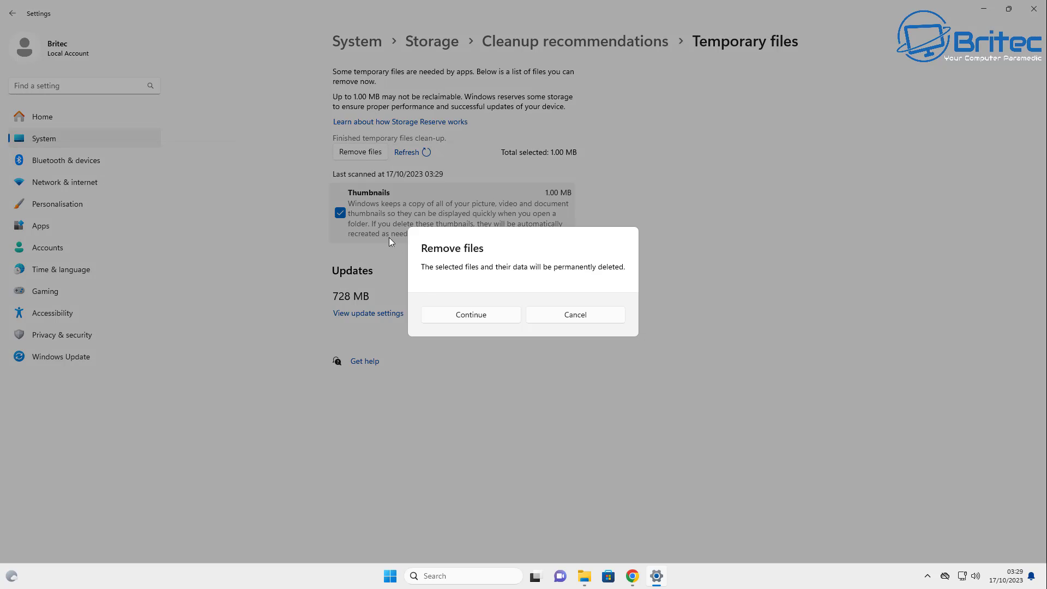
click(471, 315)
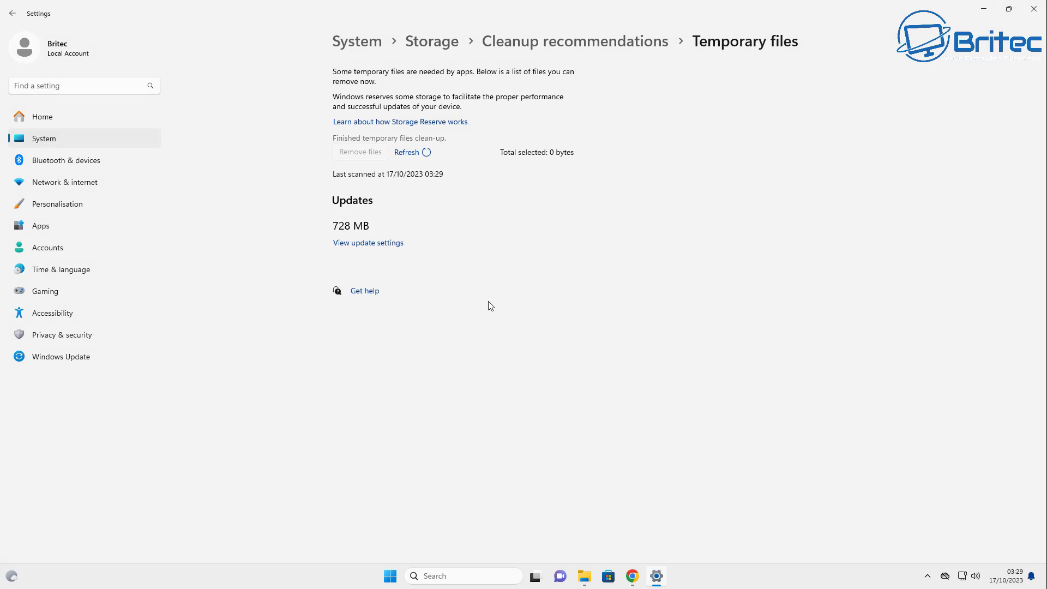
Step: Rescan for temporary files, permanently remove the selected Microsoft Defender Antivirus and Temporary files categories, and close Settings
click(406, 155)
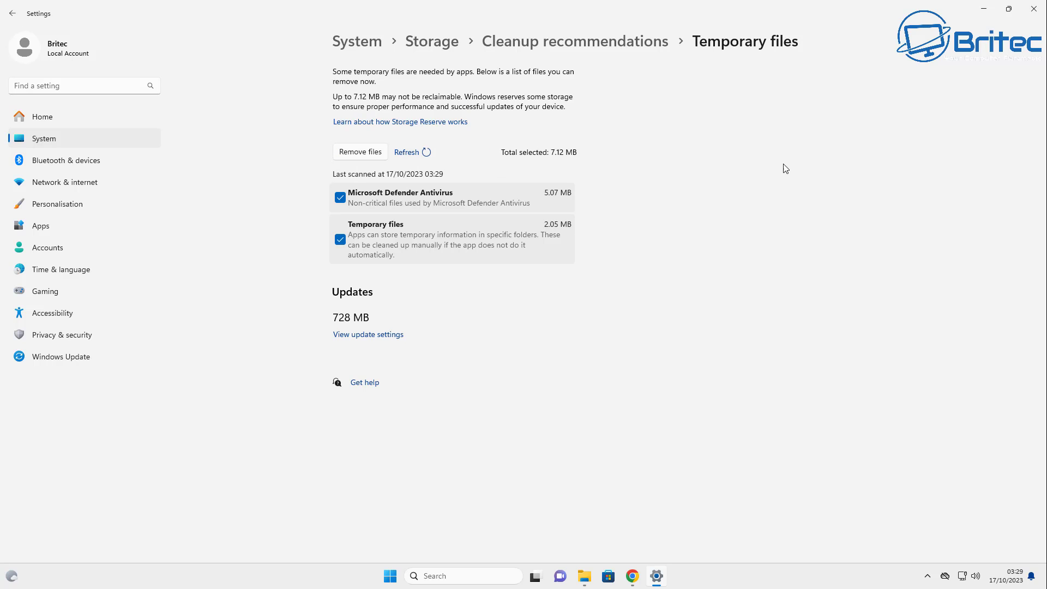
click(352, 158)
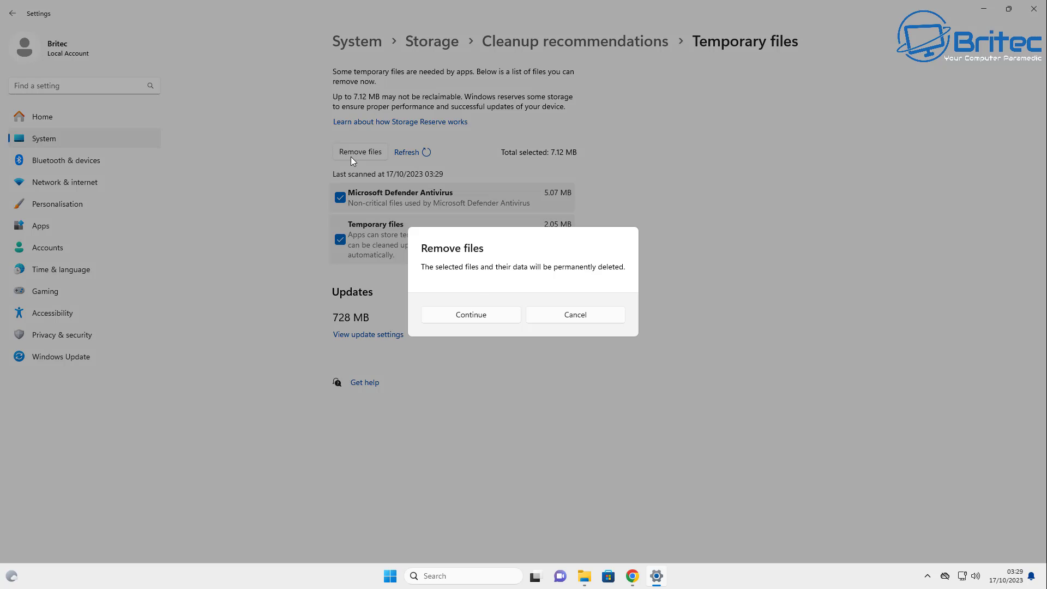
click(470, 315)
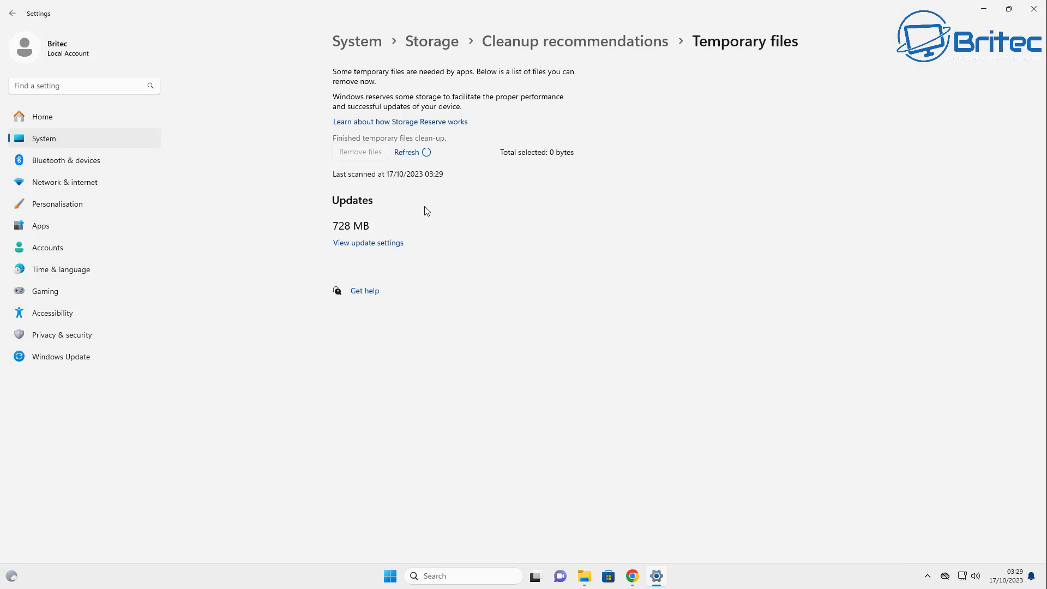
click(1033, 9)
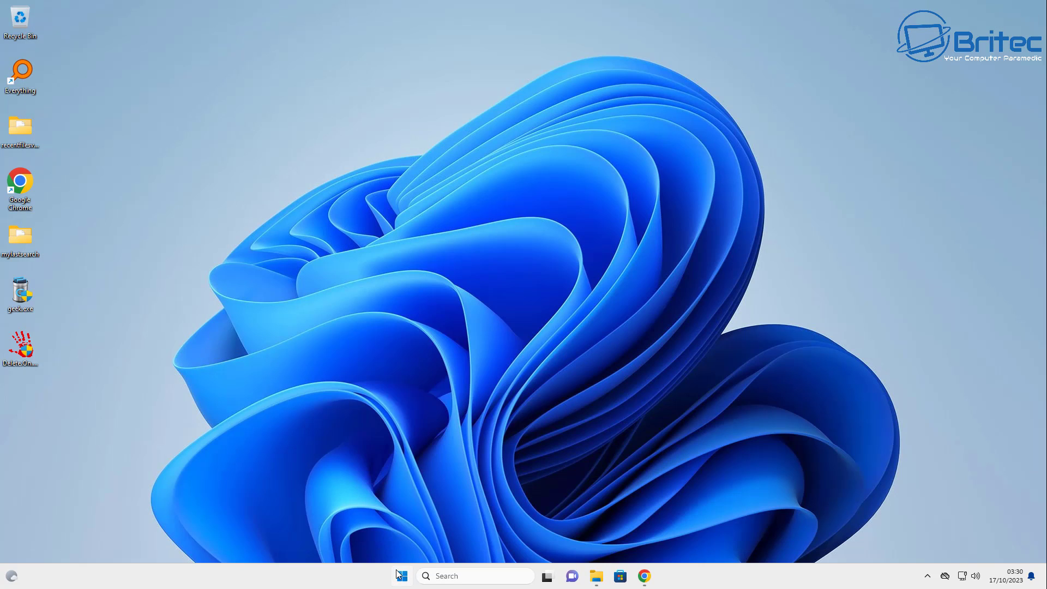
Step: Check the Start menu's recommended items and the RecentFilesView list for remaining recent files, and close the windows
click(402, 576)
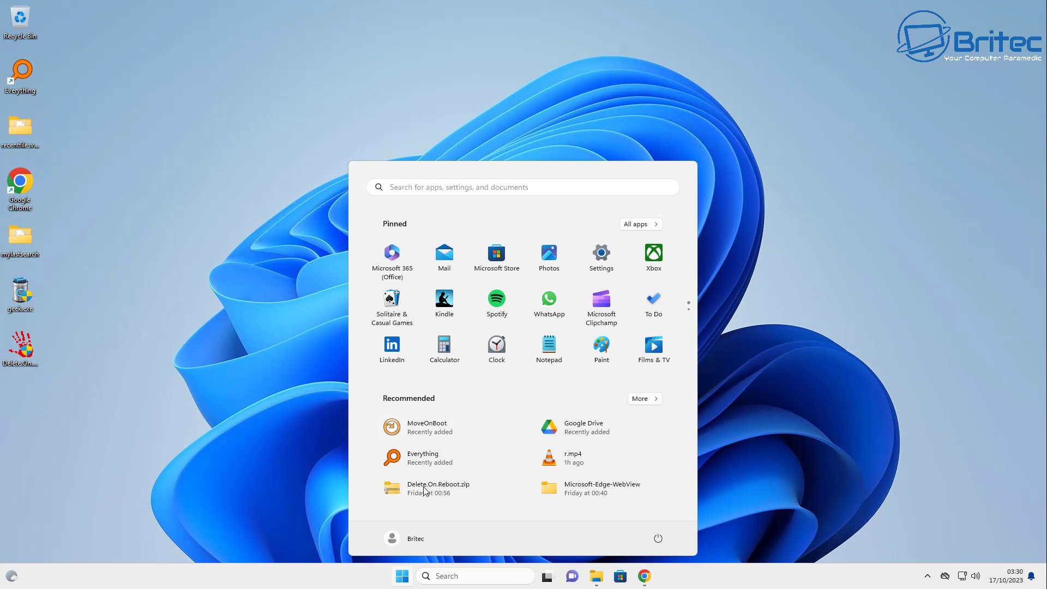
click(805, 453)
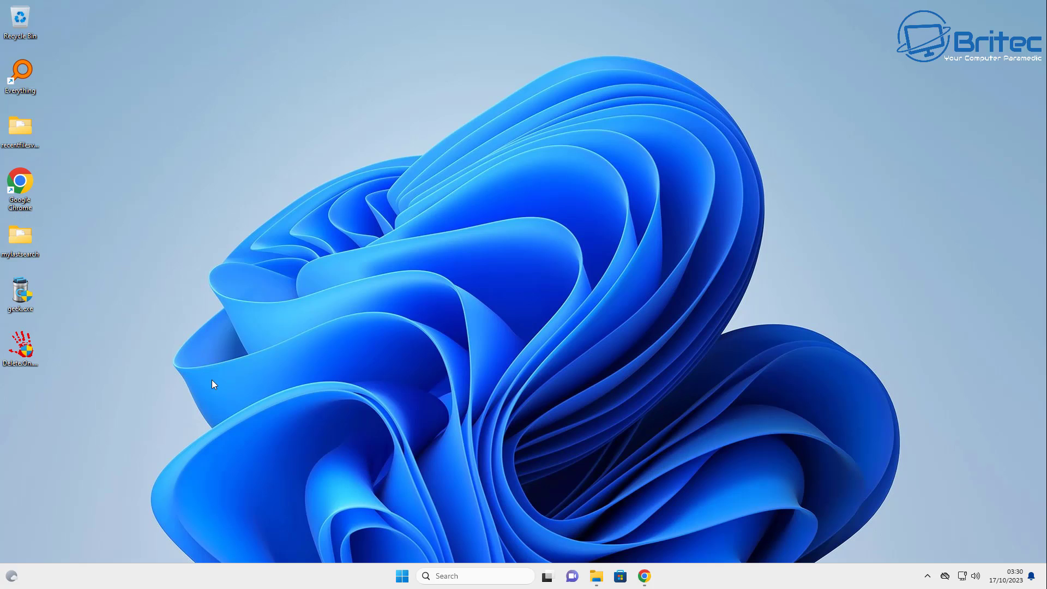
double_click(19, 125)
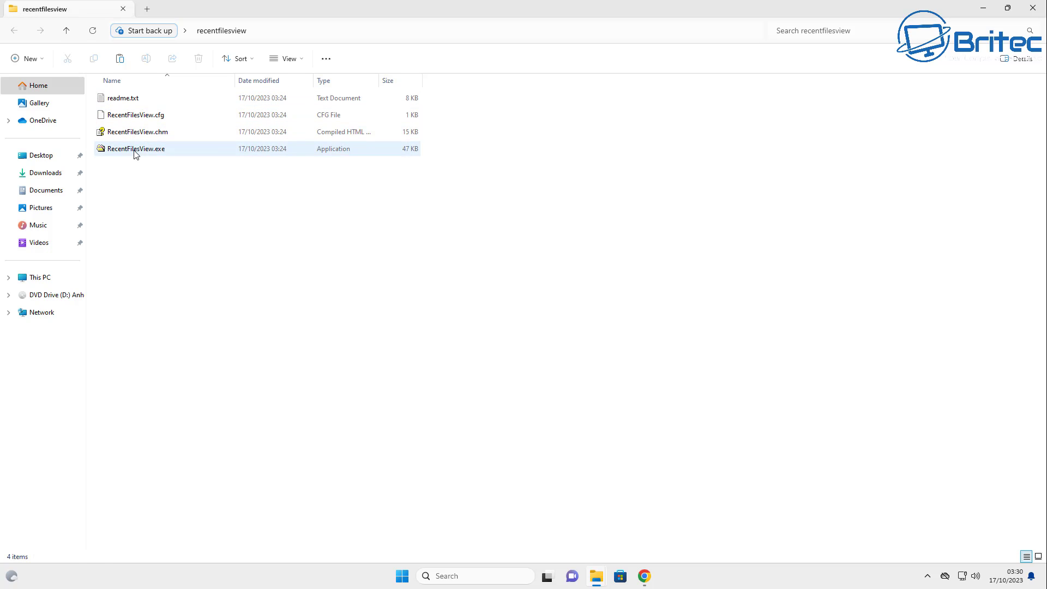
double_click(137, 148)
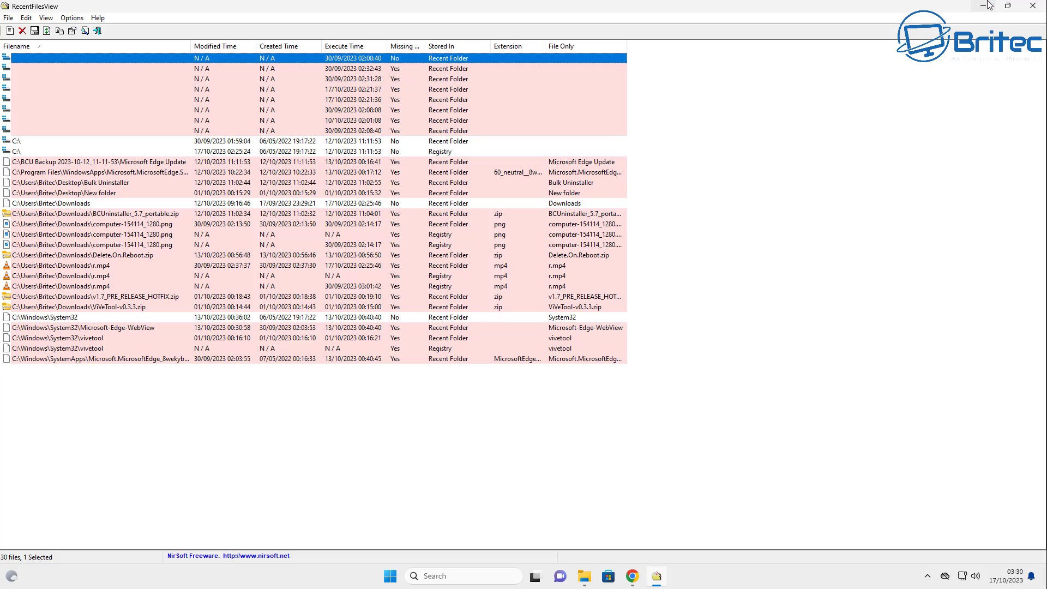
click(1033, 7)
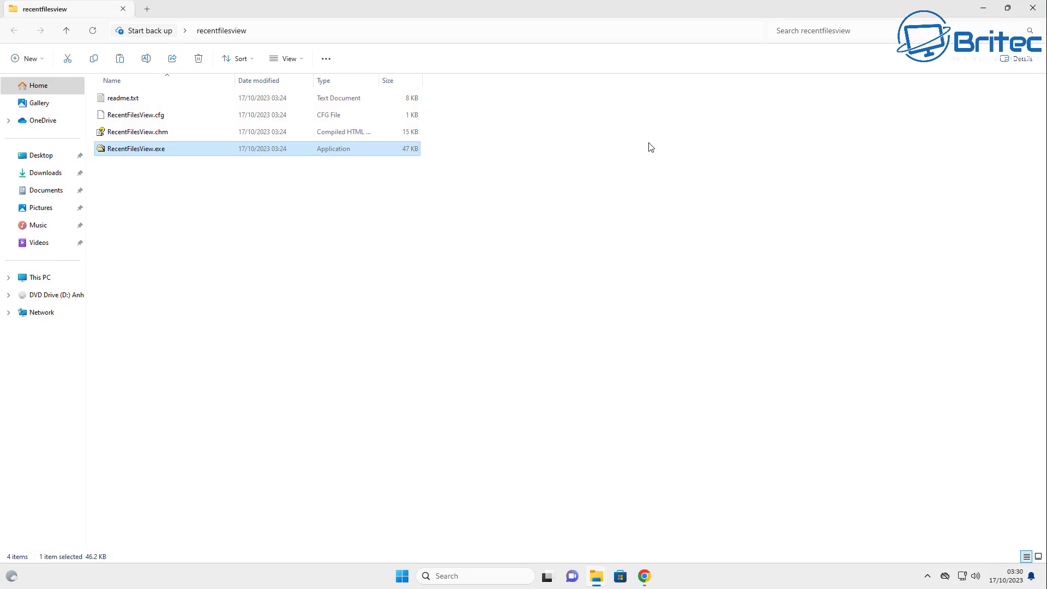
click(1038, 12)
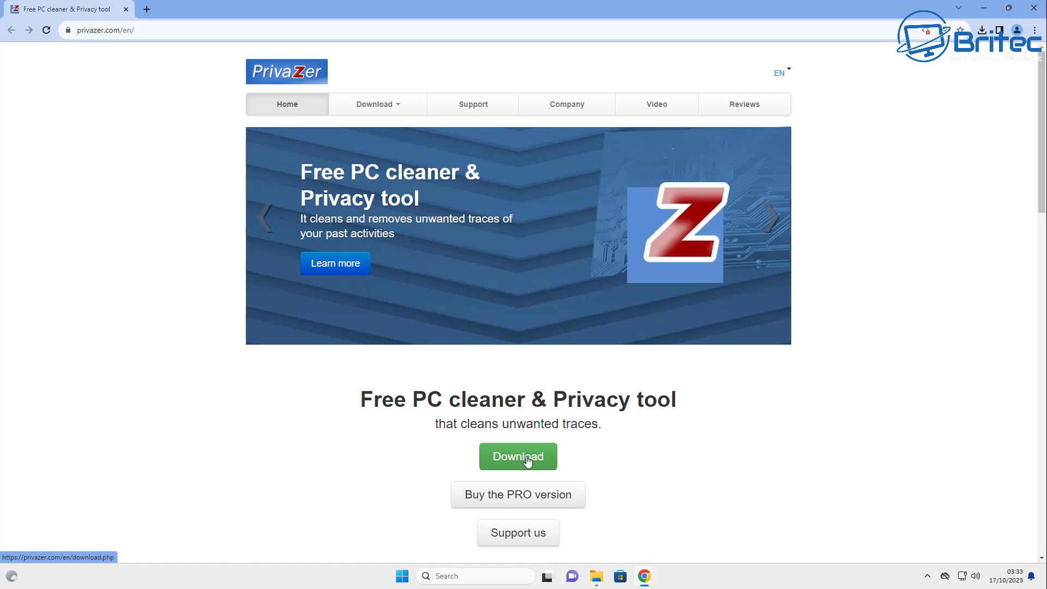
Step: Download the portable version of PrivaZer from its website, run PrivaZer.exe from Downloads, and close the Explorer and browser windows
click(527, 459)
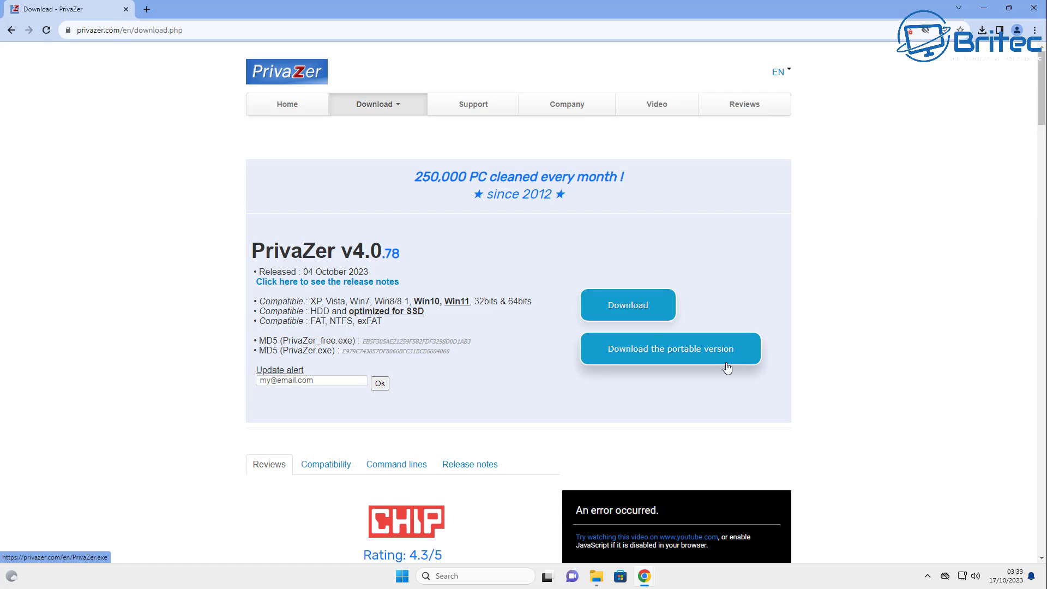
click(643, 357)
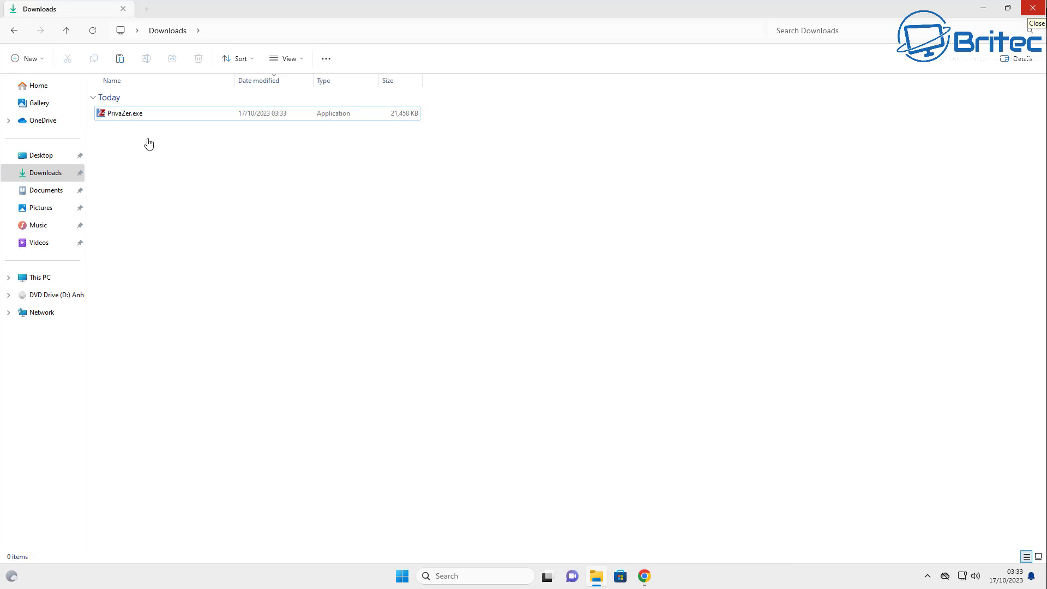
click(133, 115)
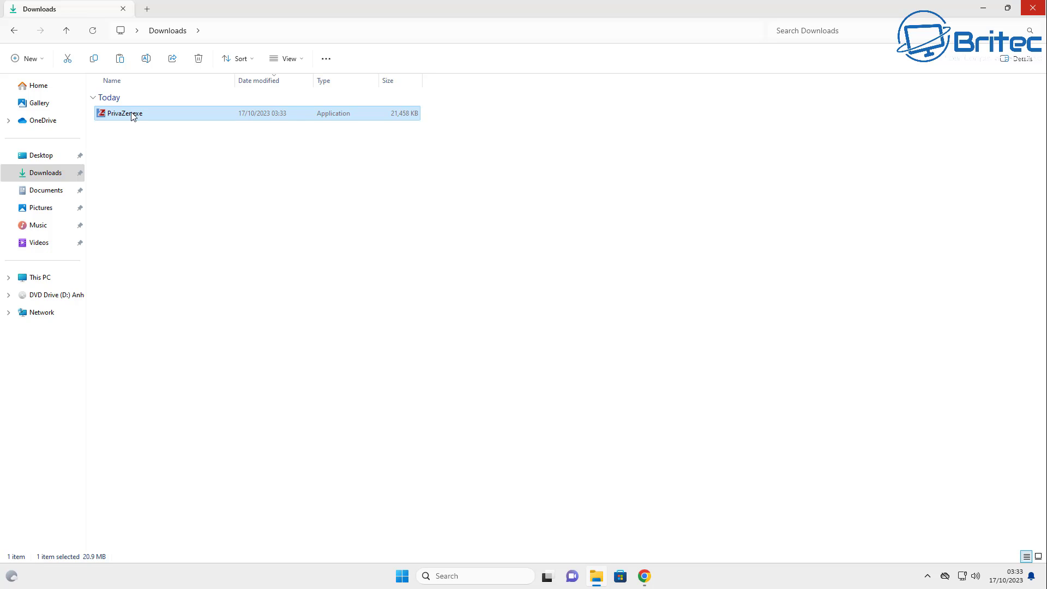
double_click(132, 114)
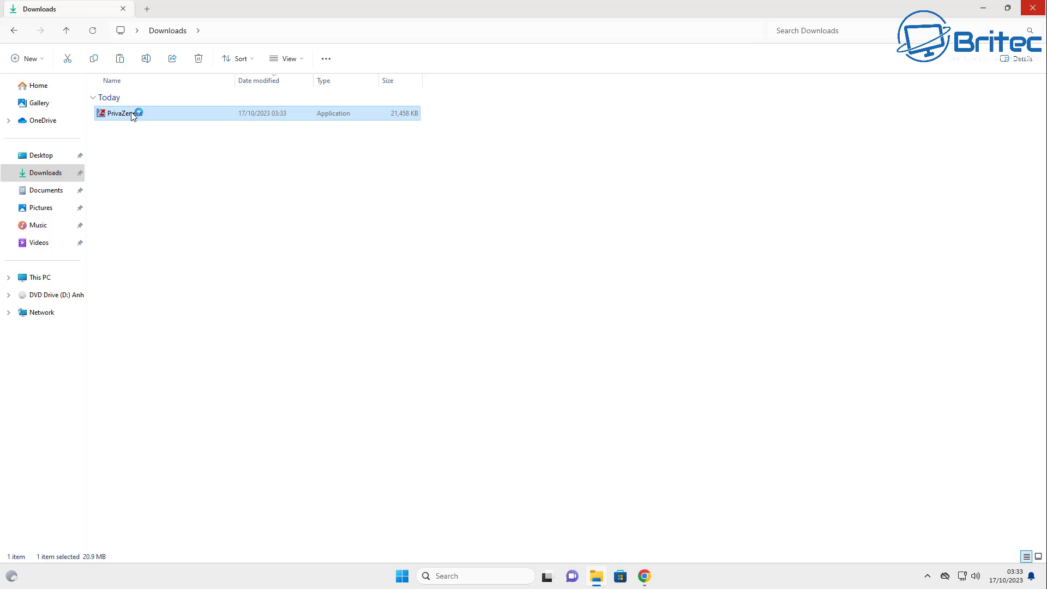
click(1032, 8)
click(494, 383)
click(1033, 9)
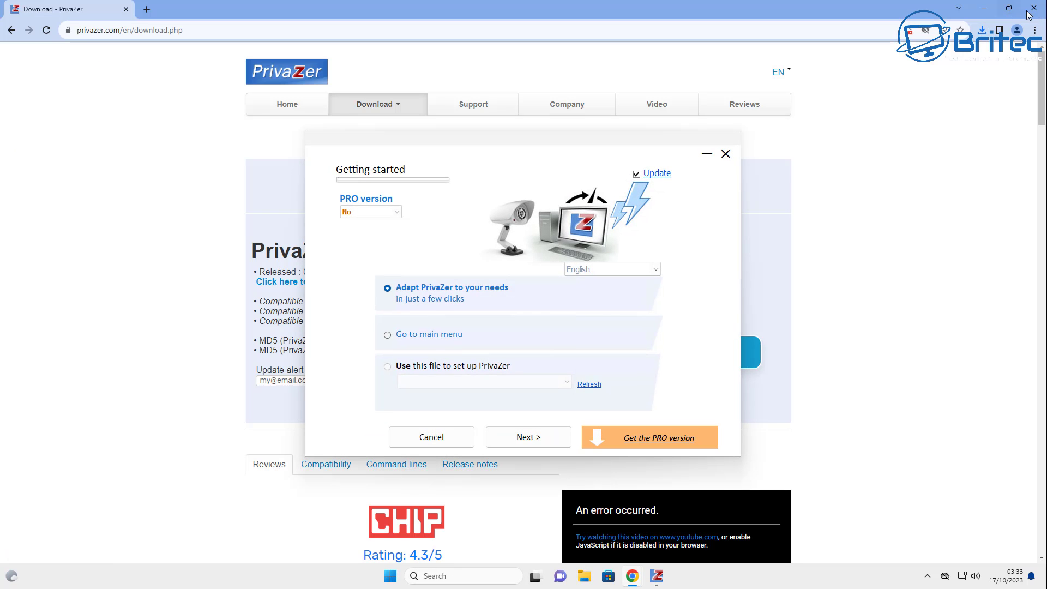
click(1033, 9)
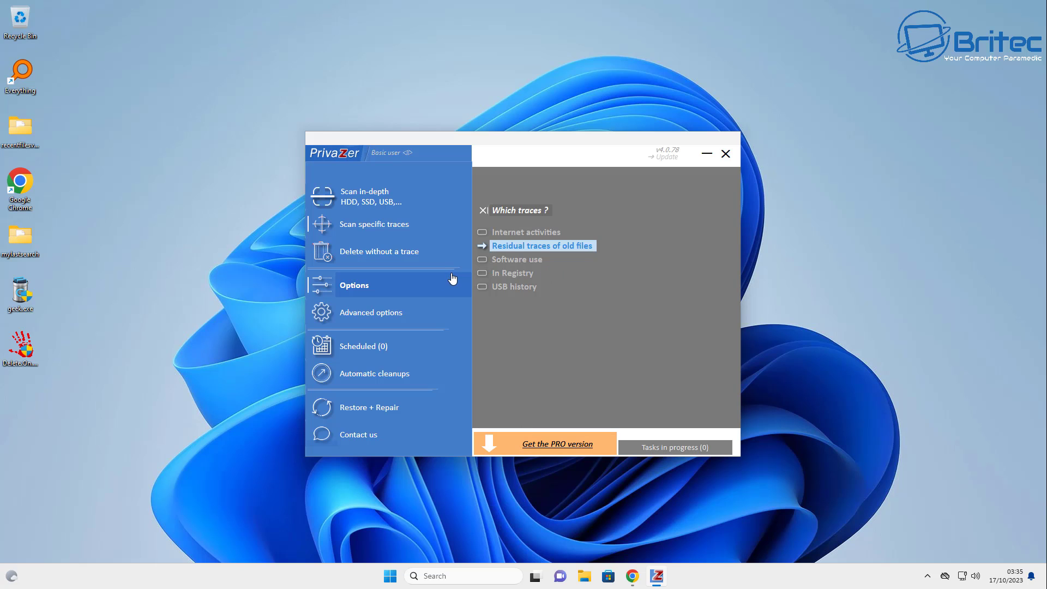
Step: Review the specific trace types PrivaZer can scan and its General and Cleanup advanced options
mouse_move(479, 260)
click(481, 233)
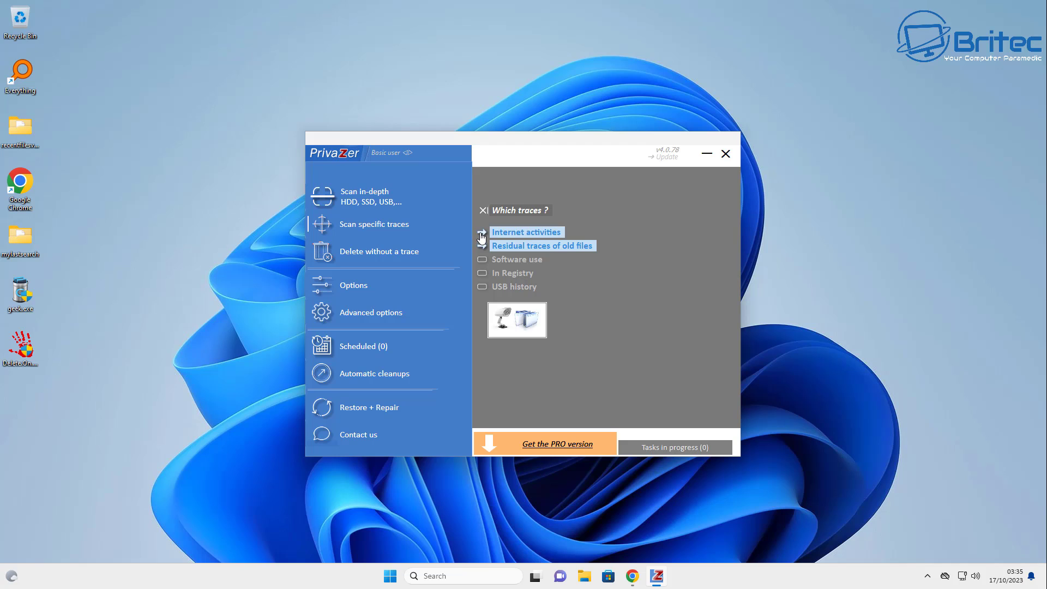
click(481, 234)
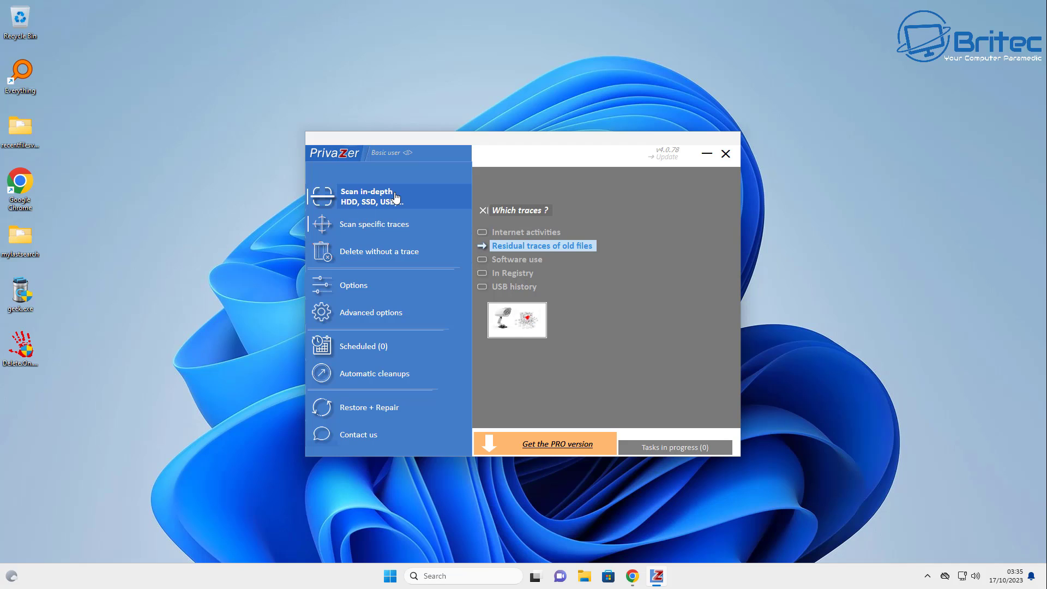
click(364, 313)
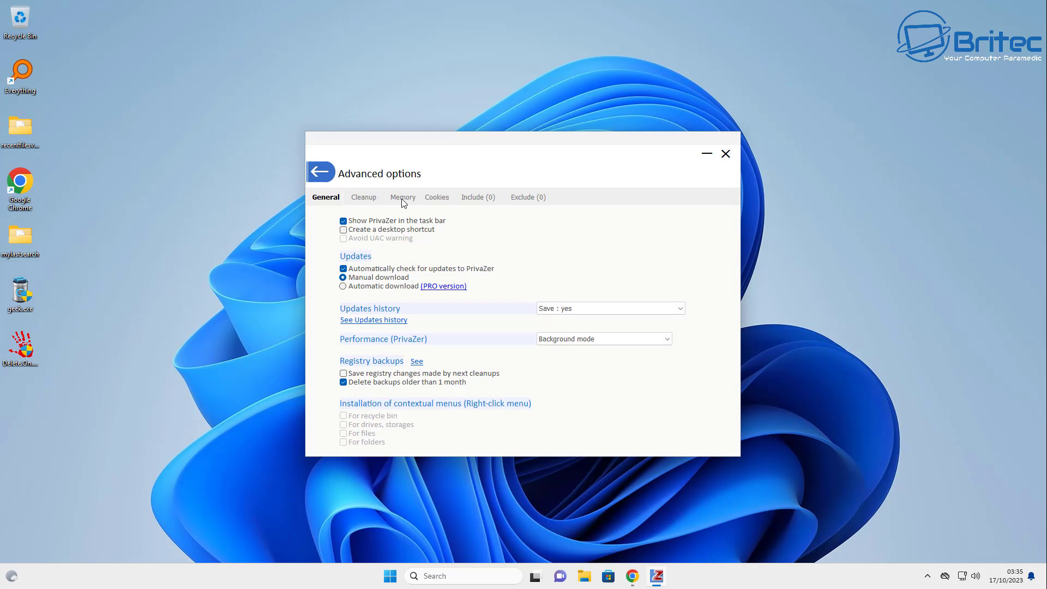
click(359, 199)
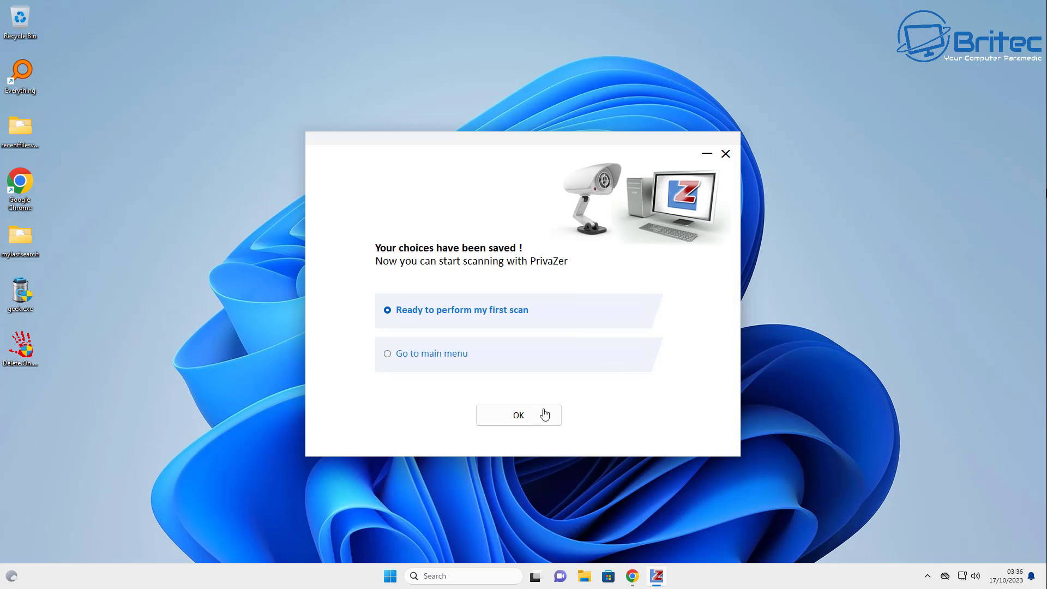
Step: Proceed to the first PrivaZer scan and set the cookies selection to Remove all
click(534, 415)
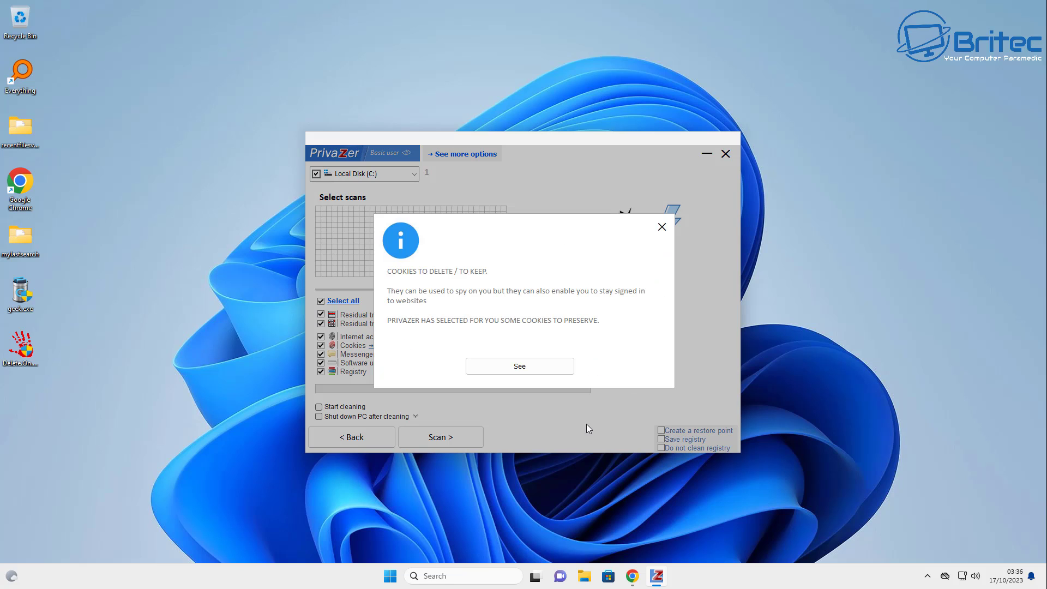
click(510, 367)
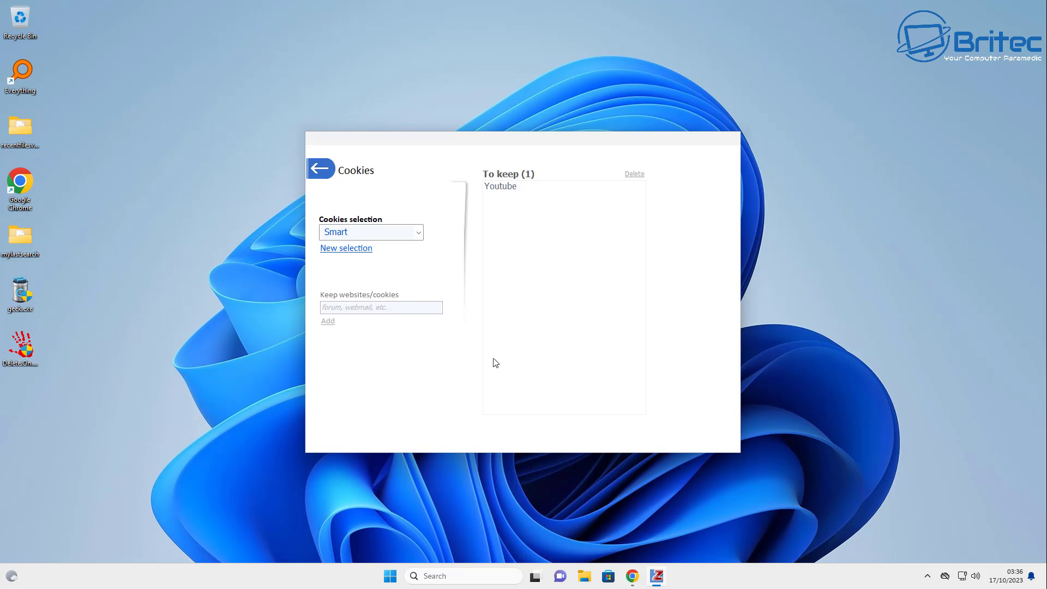
click(393, 232)
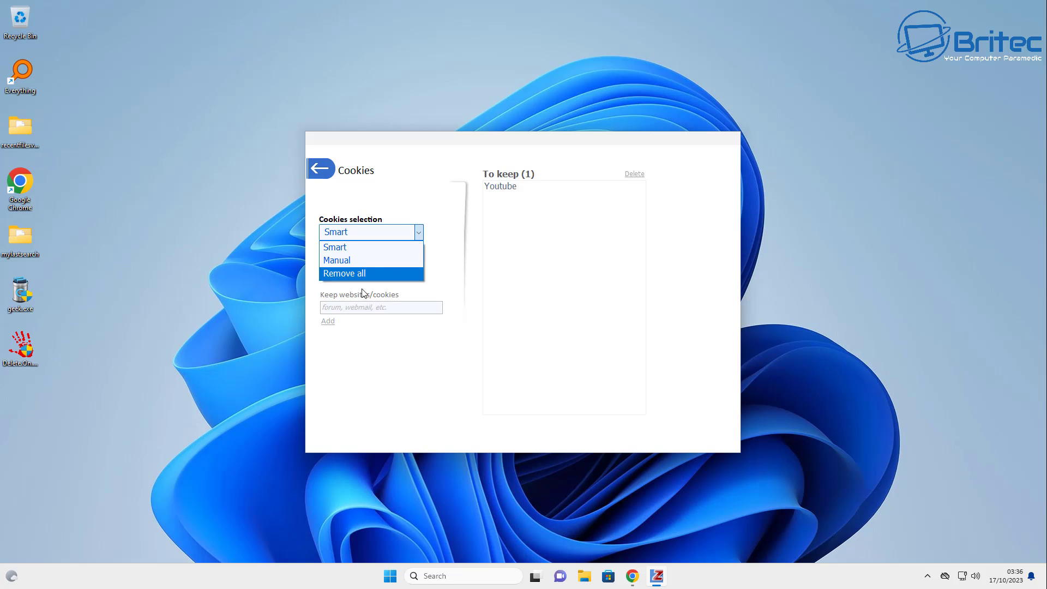
click(366, 273)
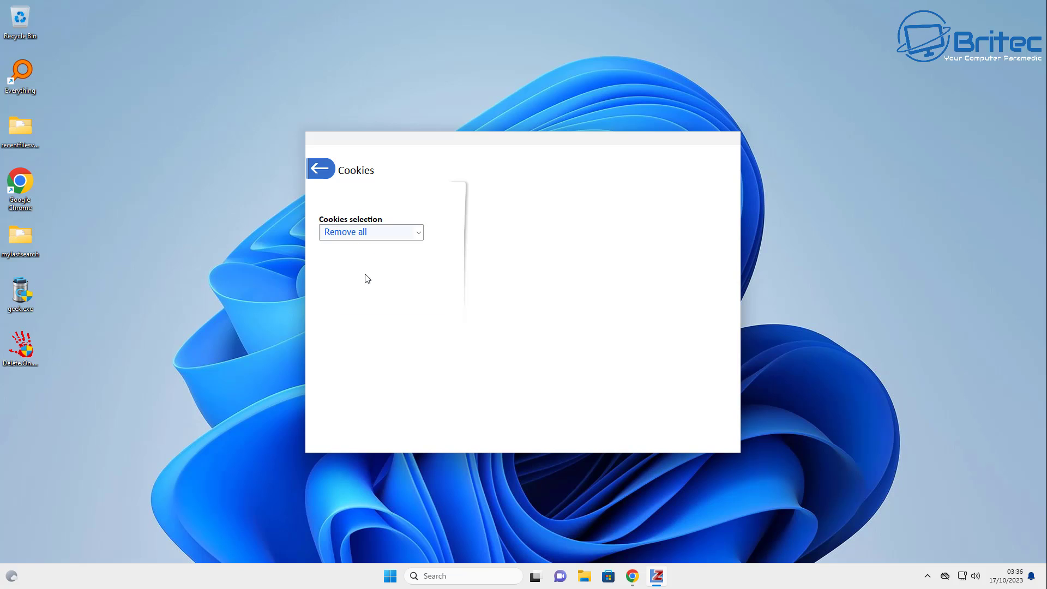
click(327, 166)
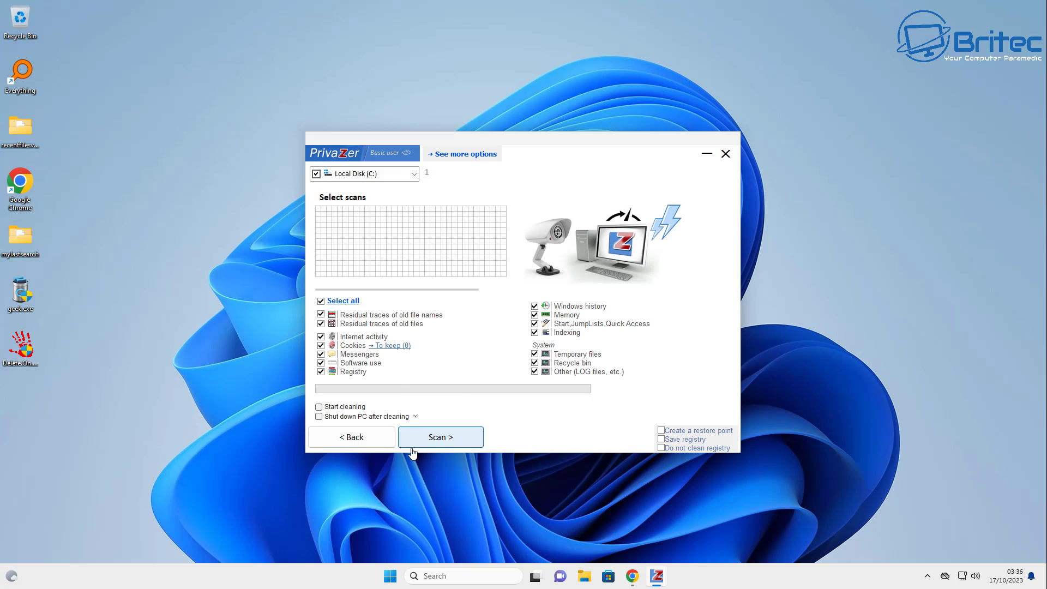
Step: Scan Local Disk (C:) with all trace categories and Start cleaning enabled, and run the secure cleanup
click(318, 407)
click(439, 435)
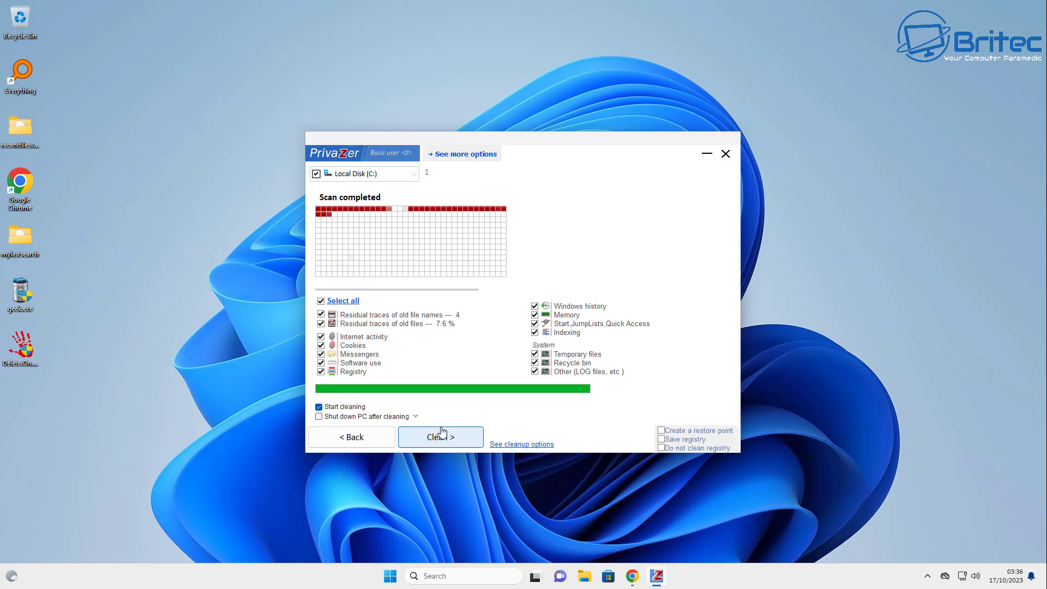
click(441, 436)
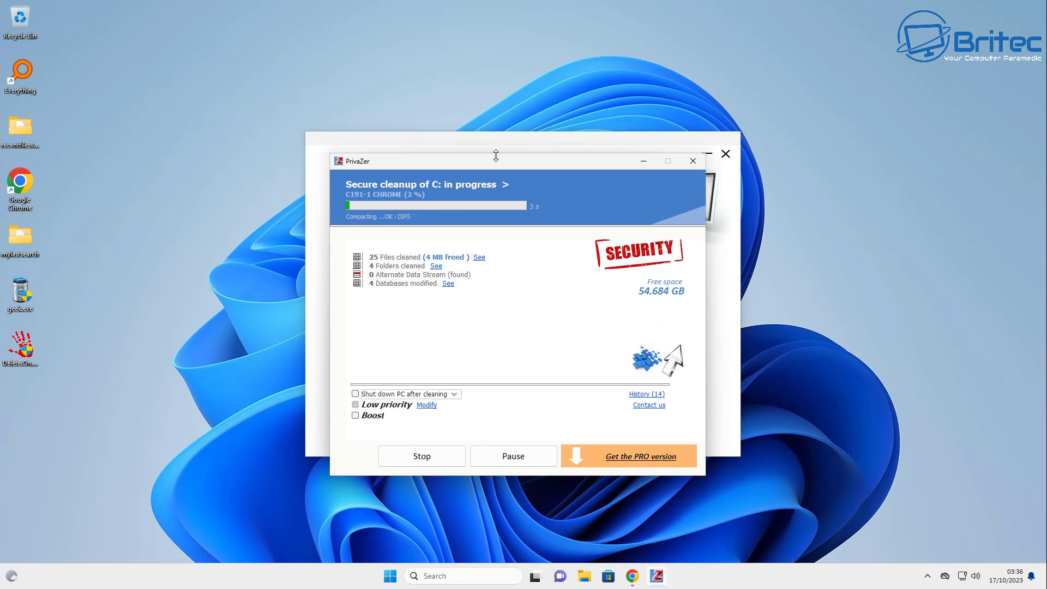
drag(496, 162, 497, 140)
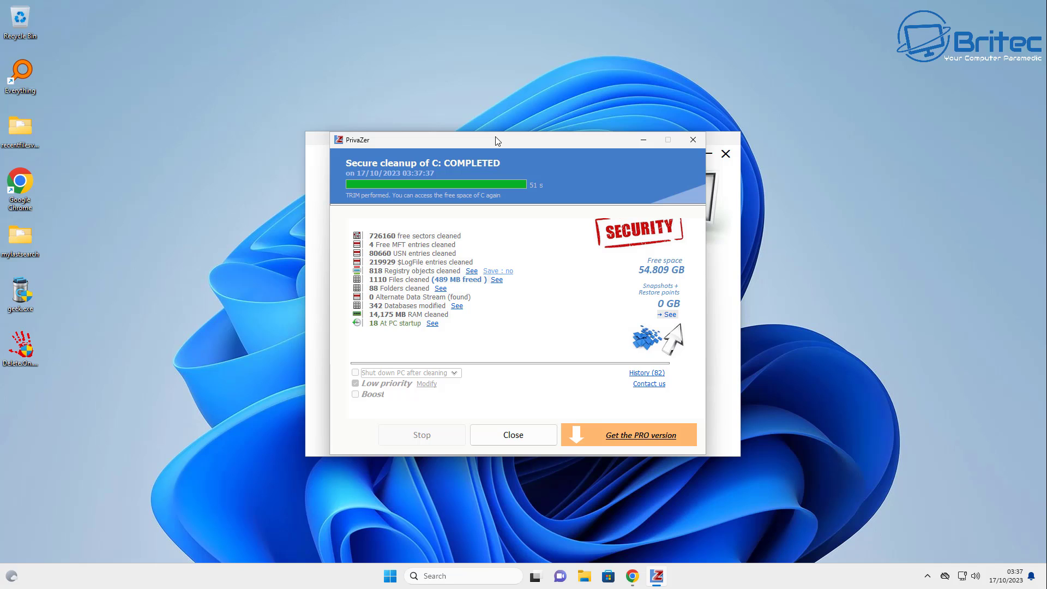
Step: Close the secure cleanup report and quit PrivaZer
click(512, 436)
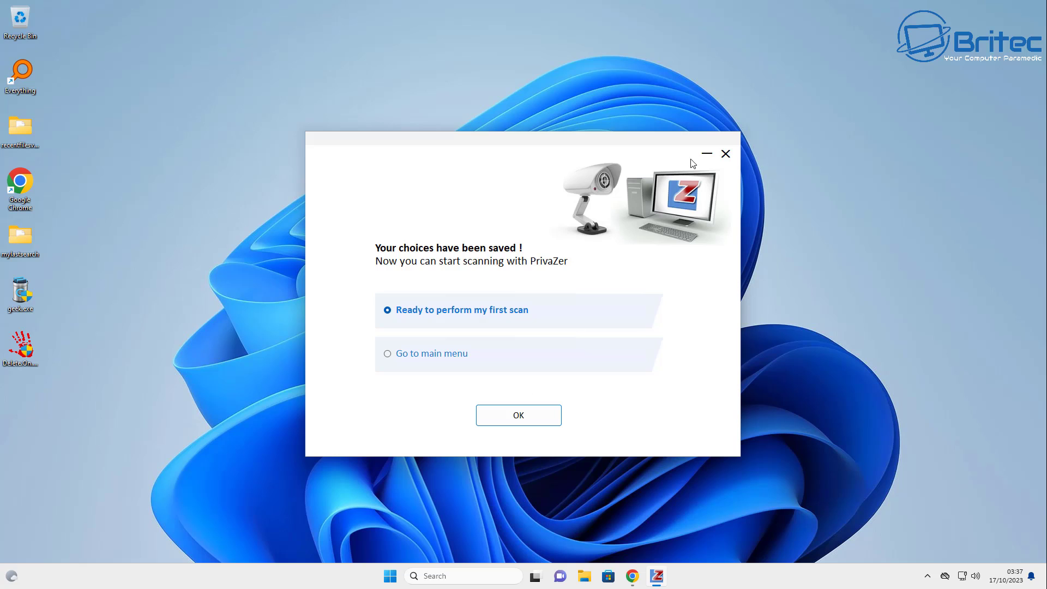
click(723, 156)
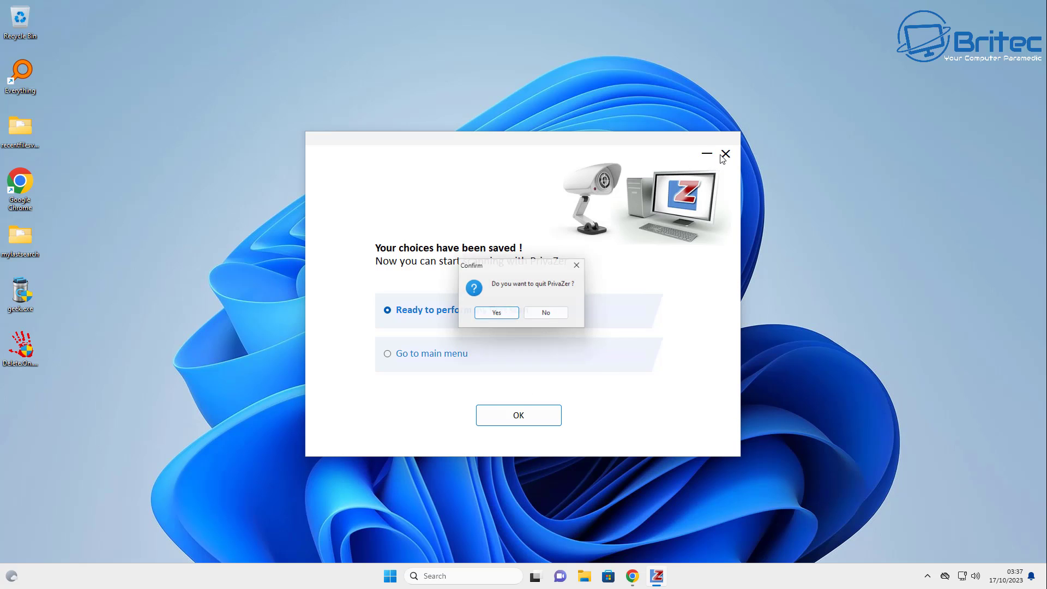
click(497, 315)
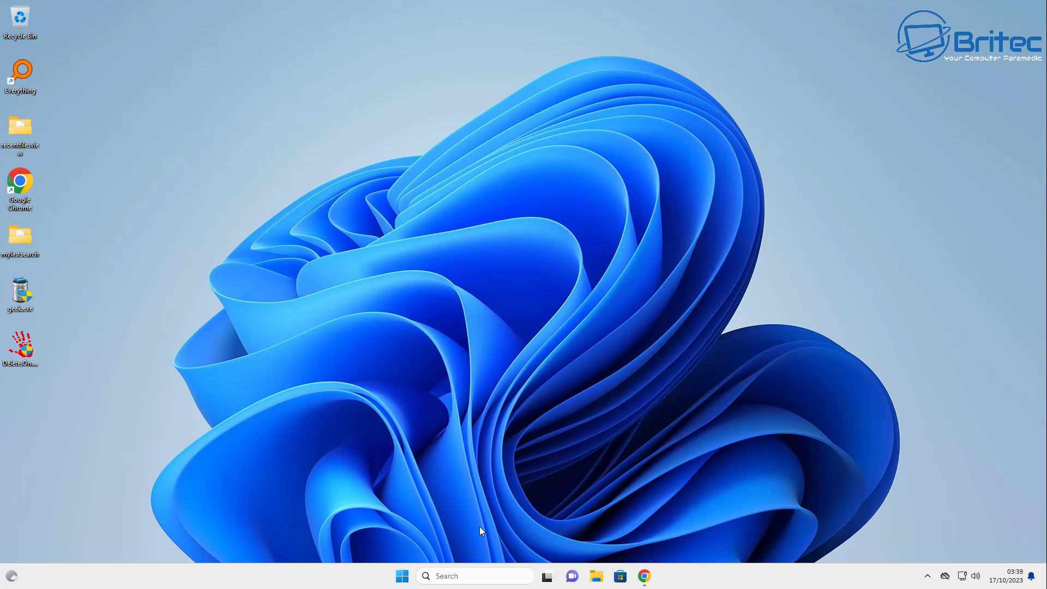
Step: Open the Activity history page of the Privacy & security section in a maximized Windows Settings window
click(404, 581)
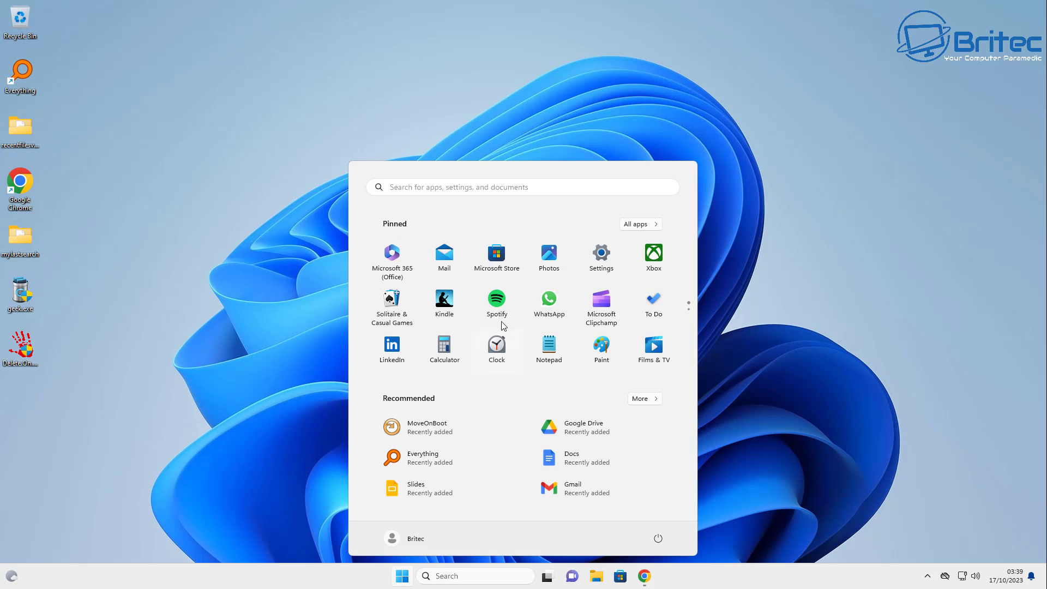
click(598, 256)
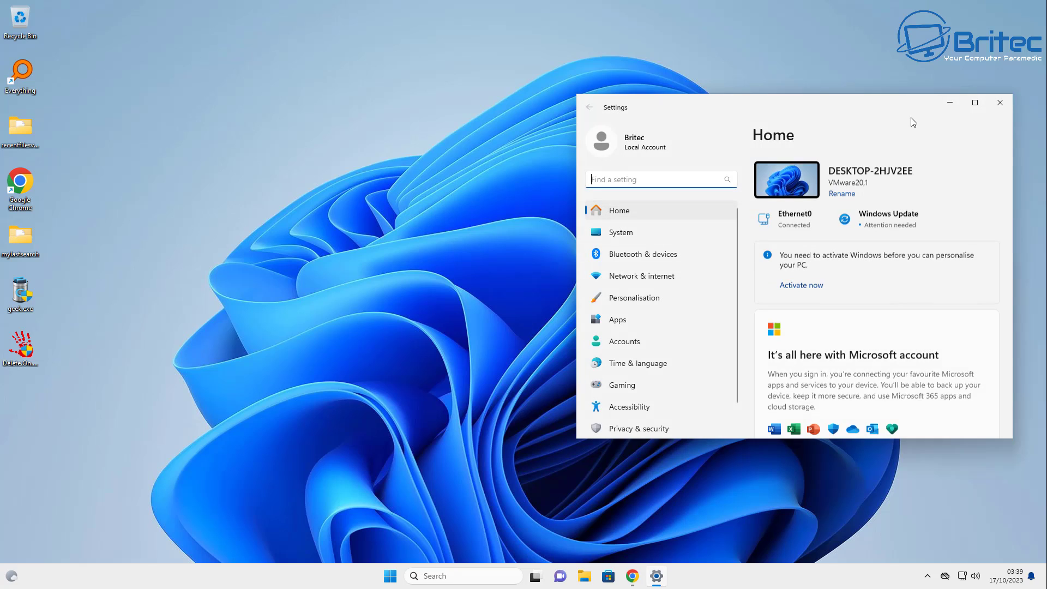
click(976, 102)
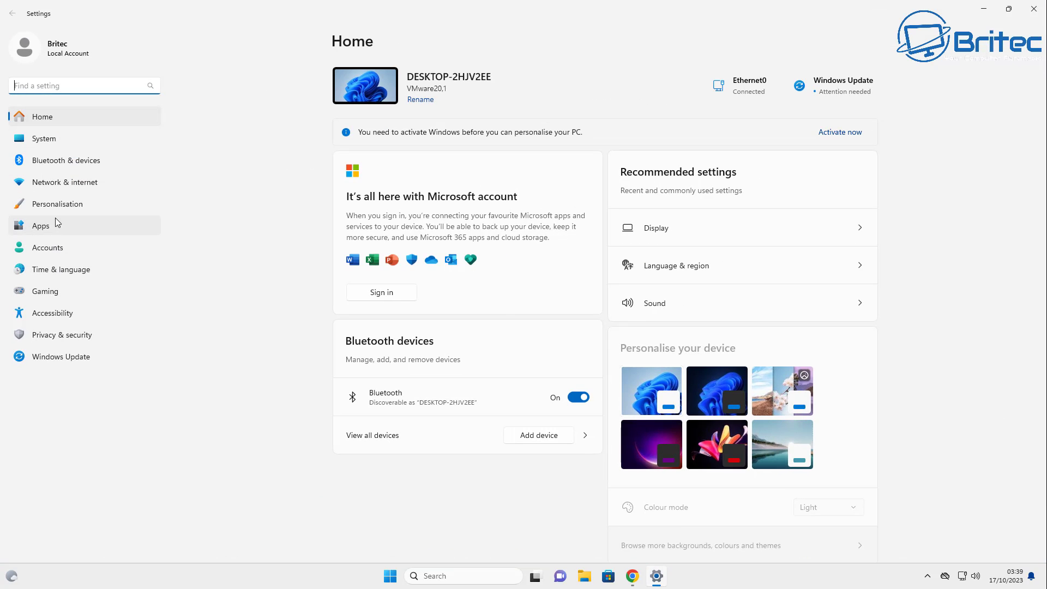
click(56, 335)
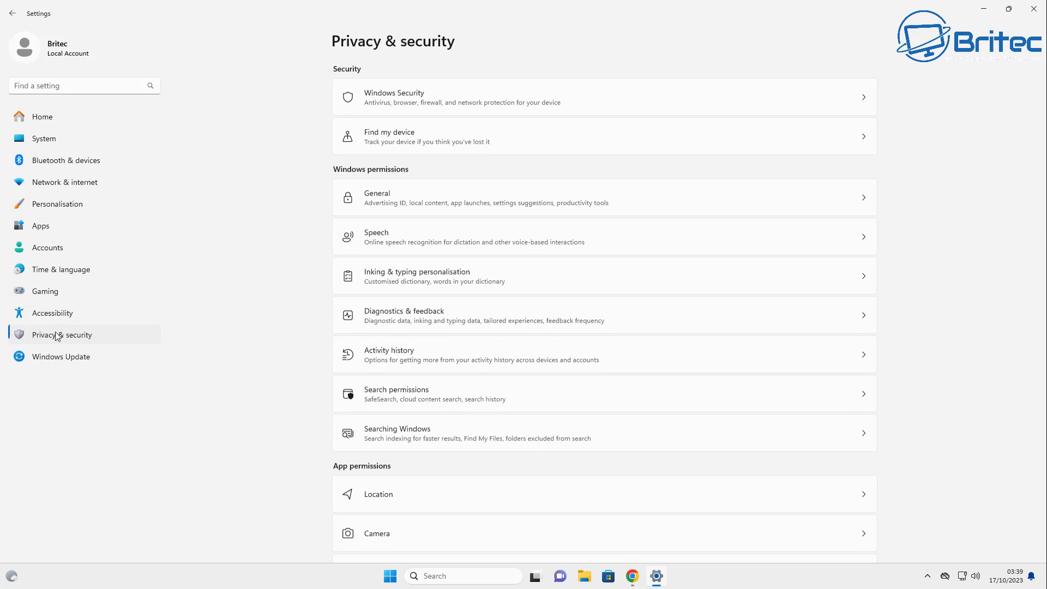
click(387, 356)
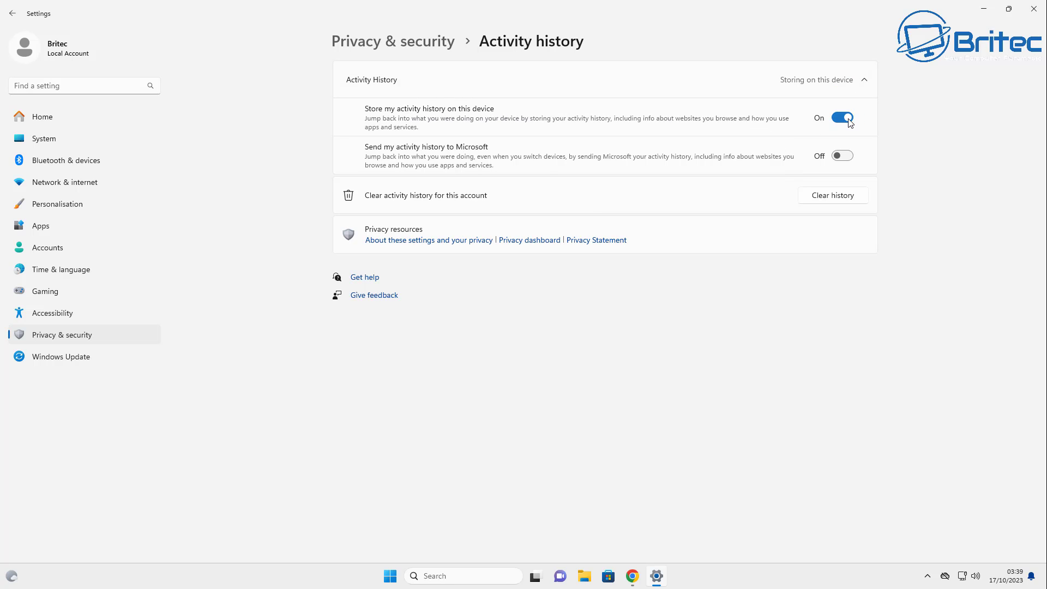
Step: Clear the account's activity history, turn off storing activity history on this device, and close Settings
click(838, 197)
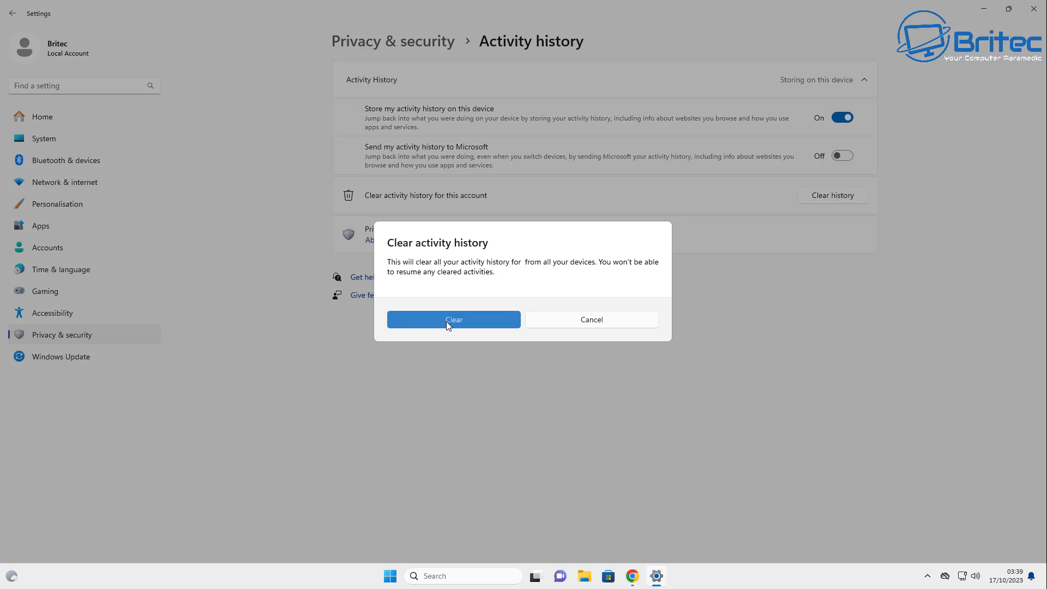
click(446, 321)
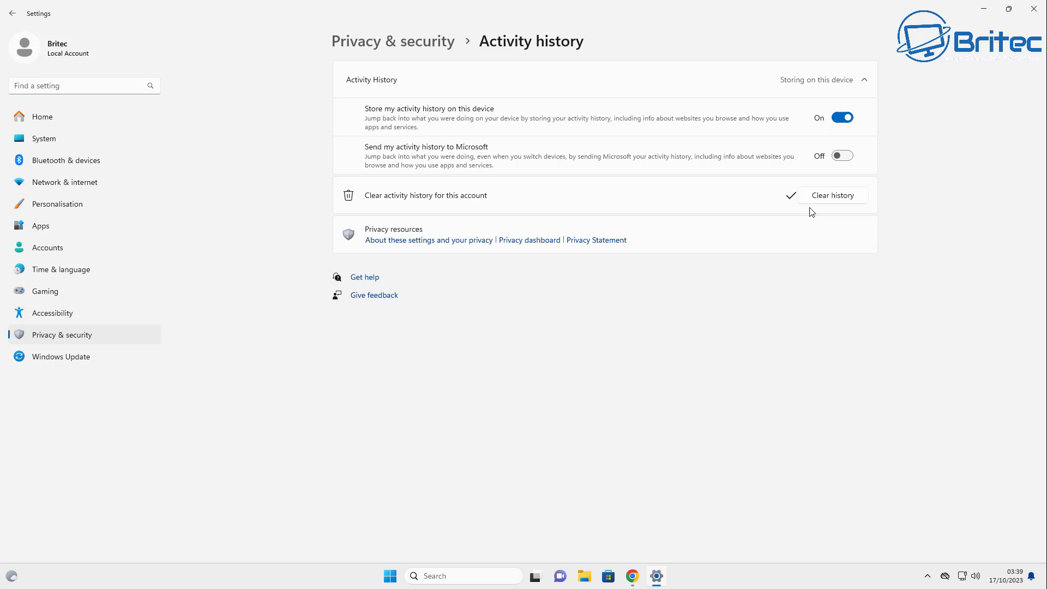
click(841, 117)
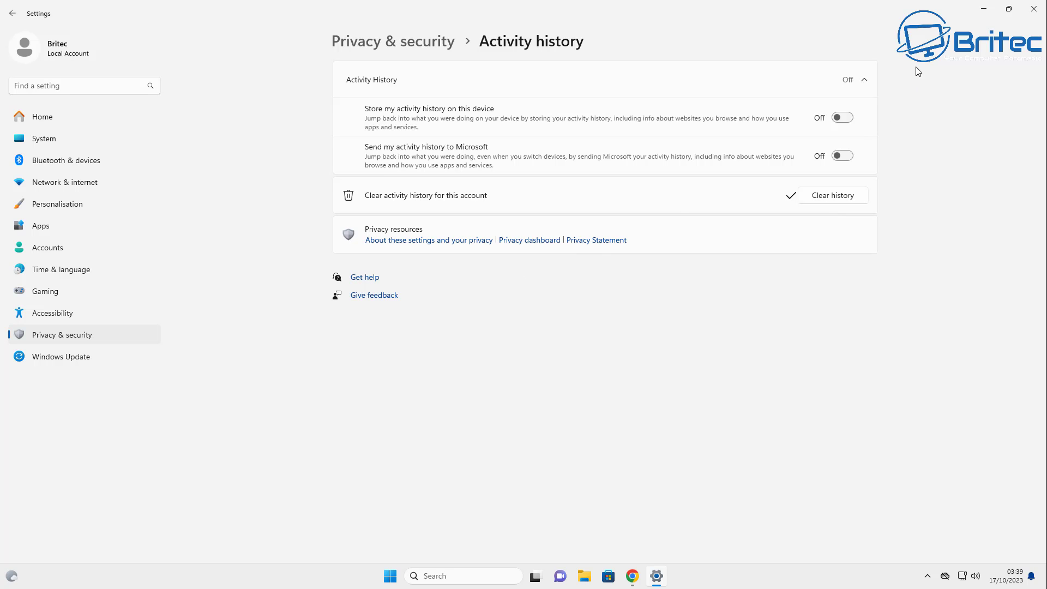
click(1033, 9)
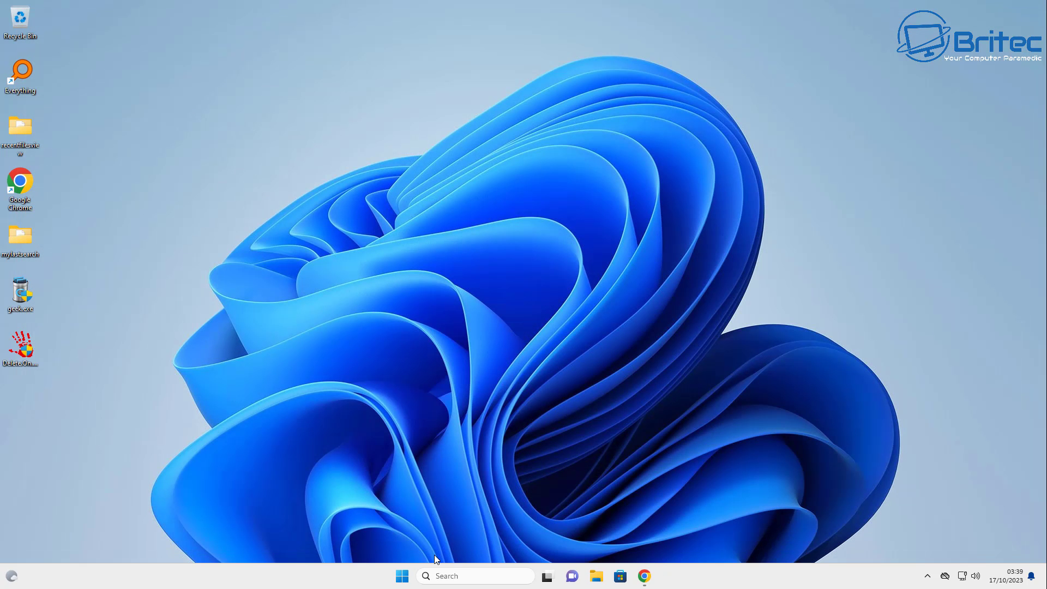
Step: Check the Start menu's recommended items and File Explorer's Home page for recently opened files
click(403, 577)
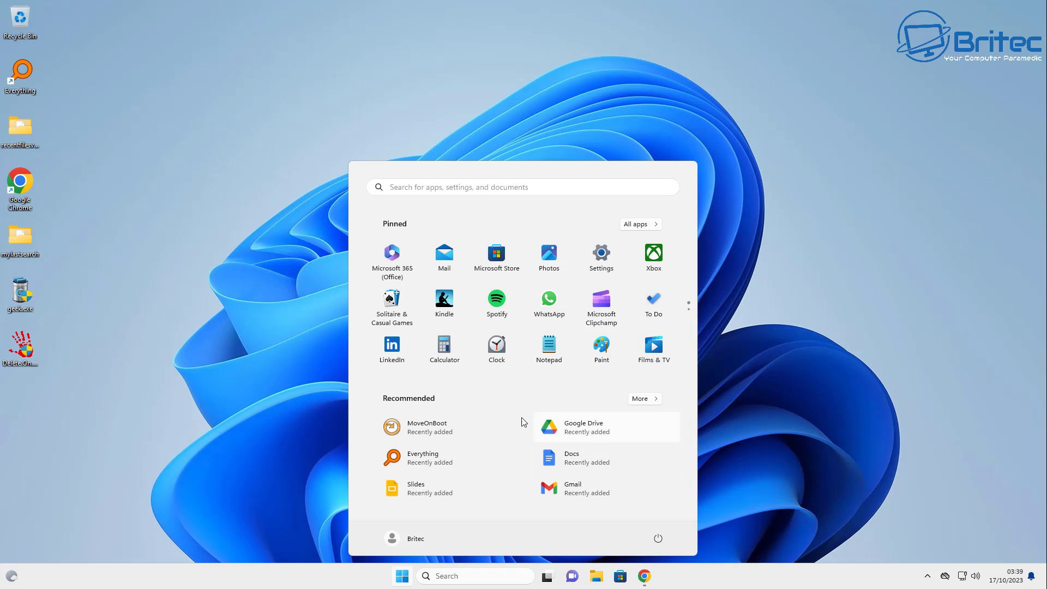
click(803, 467)
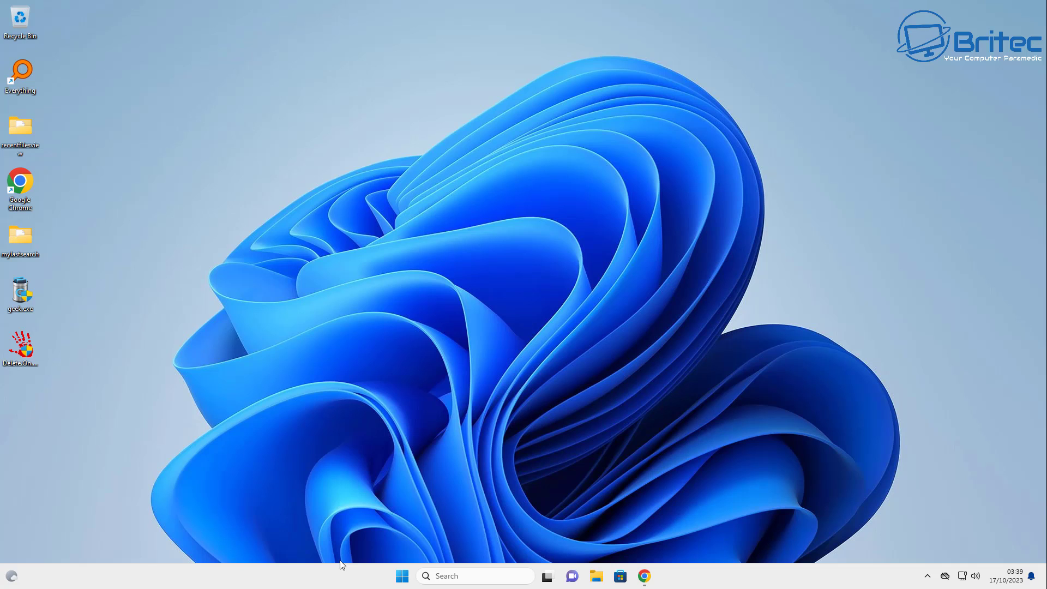
click(596, 576)
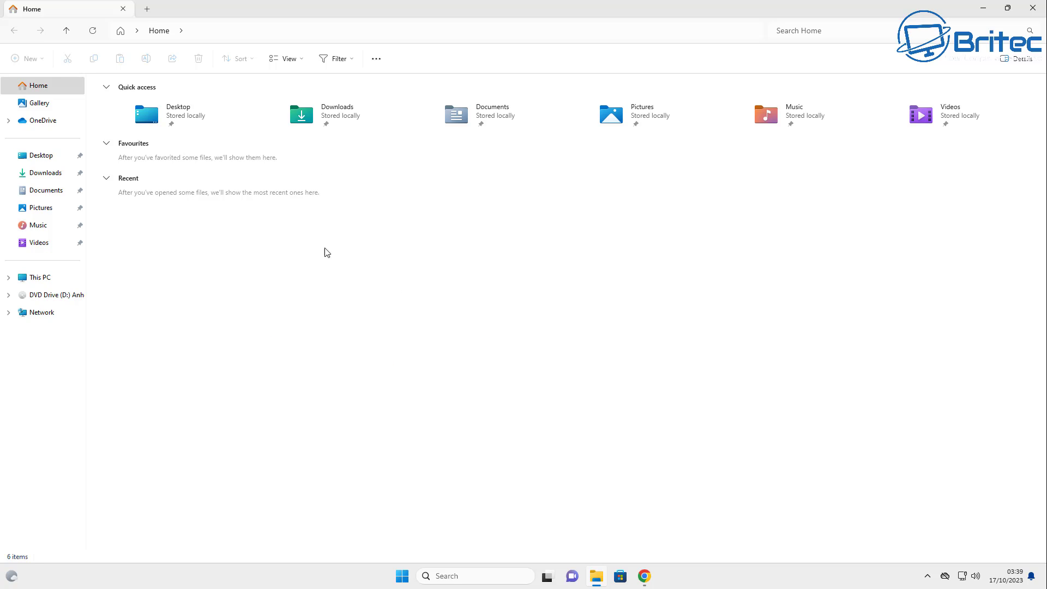
Step: Browse to the AppData folder inside the user's profile folder on Local Disk (C:)
click(40, 277)
double_click(178, 110)
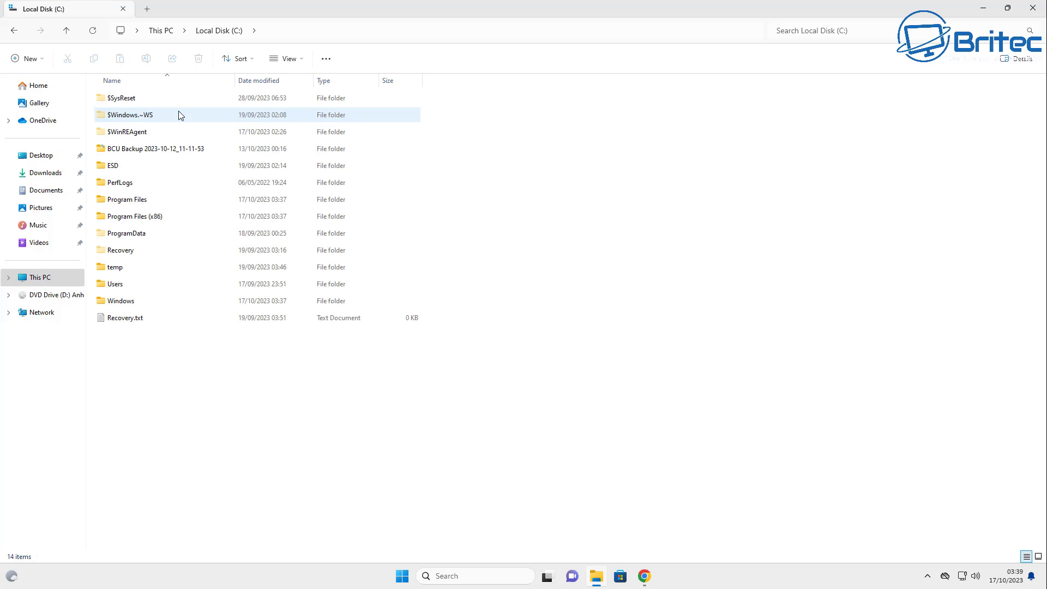
double_click(117, 287)
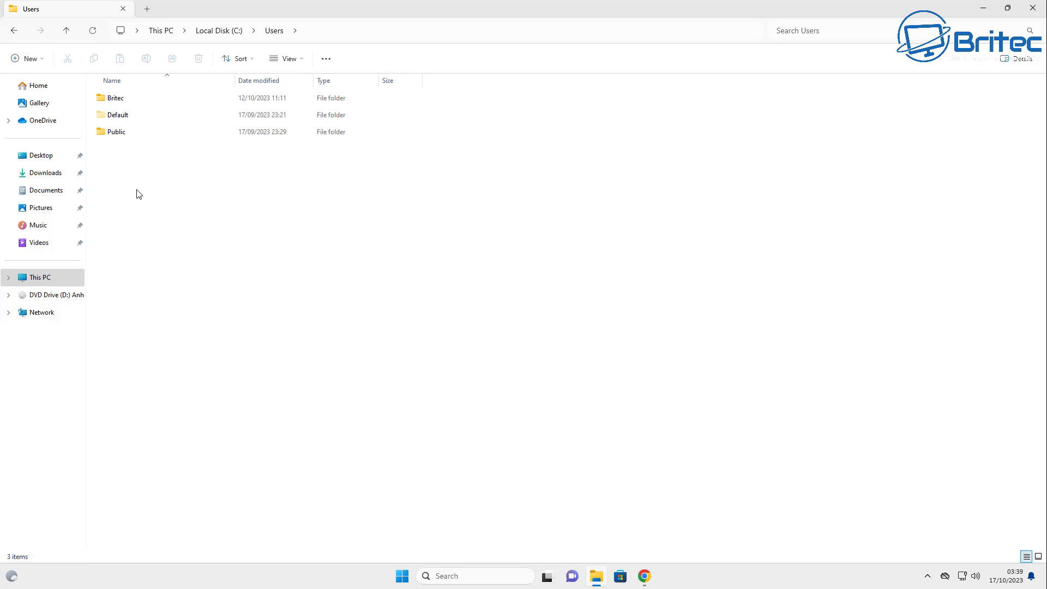
double_click(138, 100)
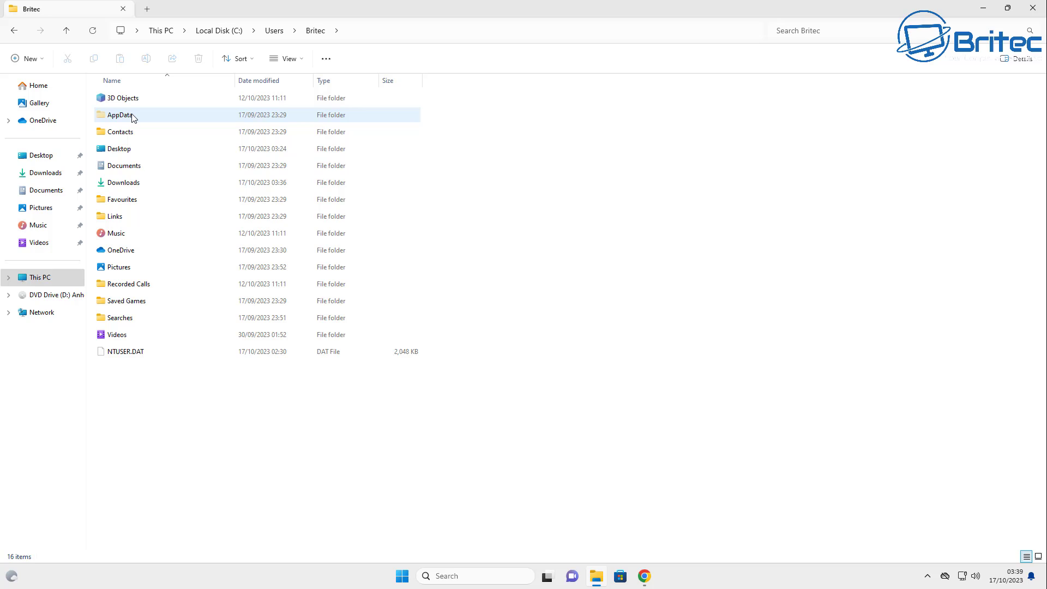
double_click(132, 117)
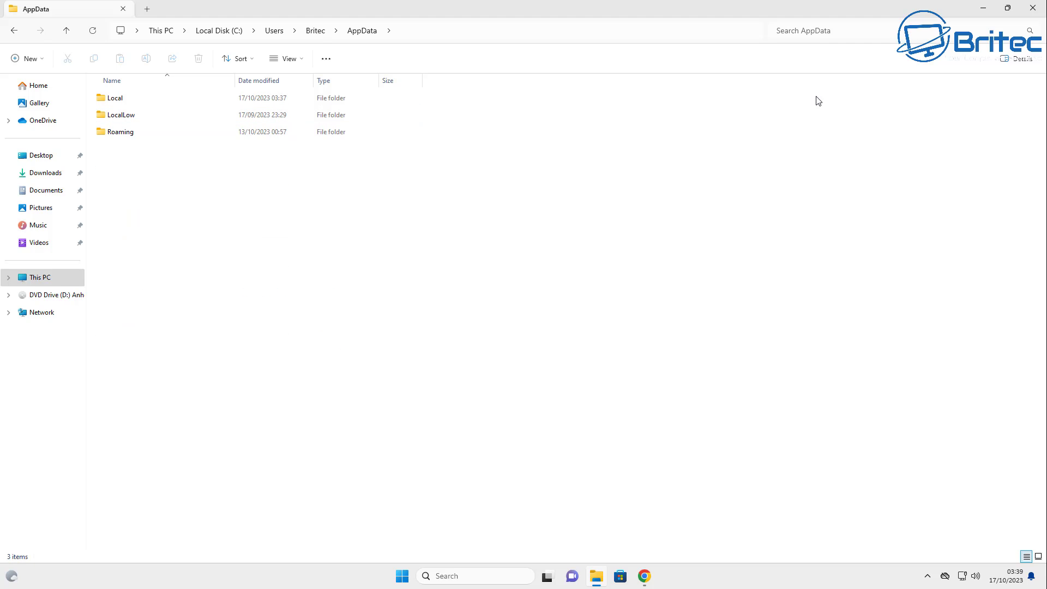
Step: Search AppData for "recent", inspect the contents of the Recent Items folder, and close File Explorer
click(845, 33)
text(recent)
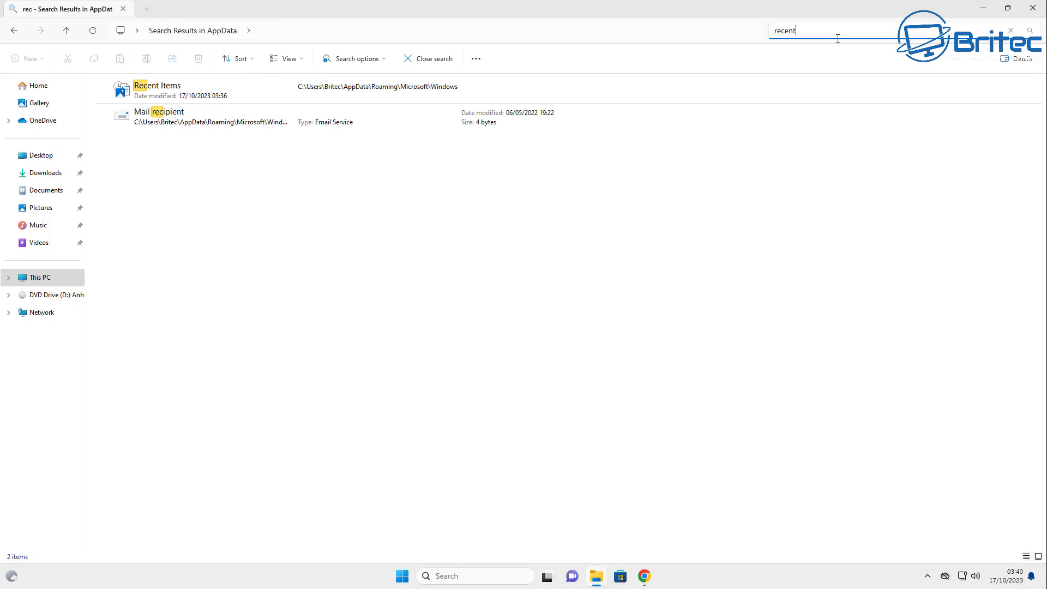
double_click(183, 94)
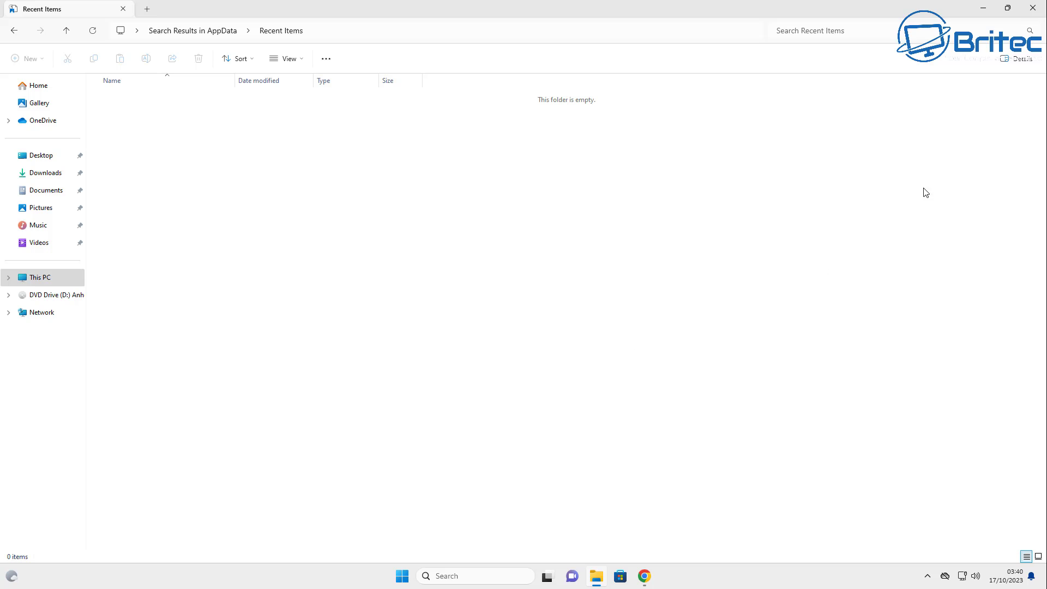
click(1034, 11)
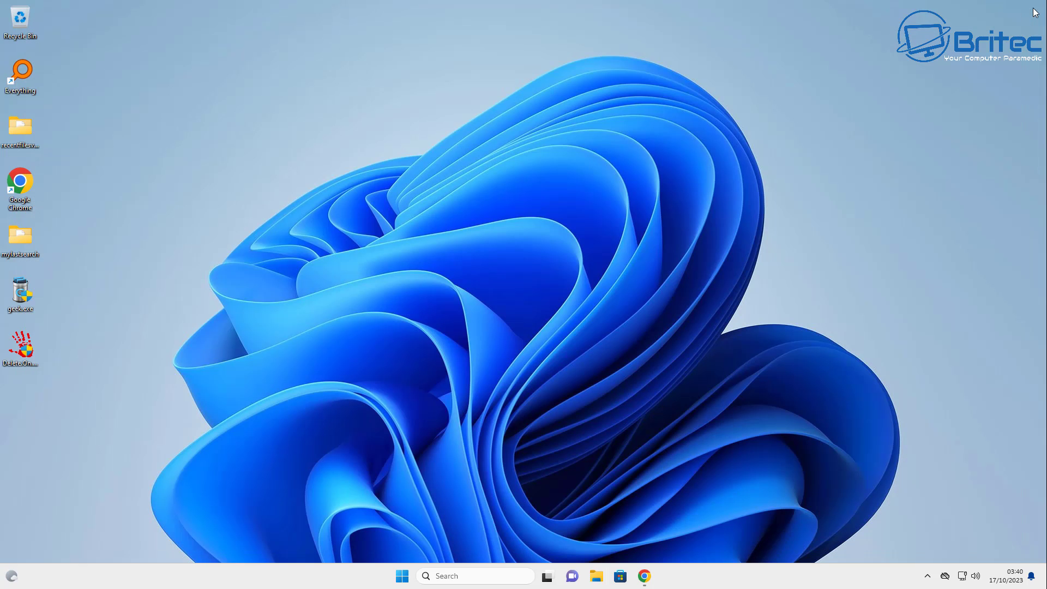